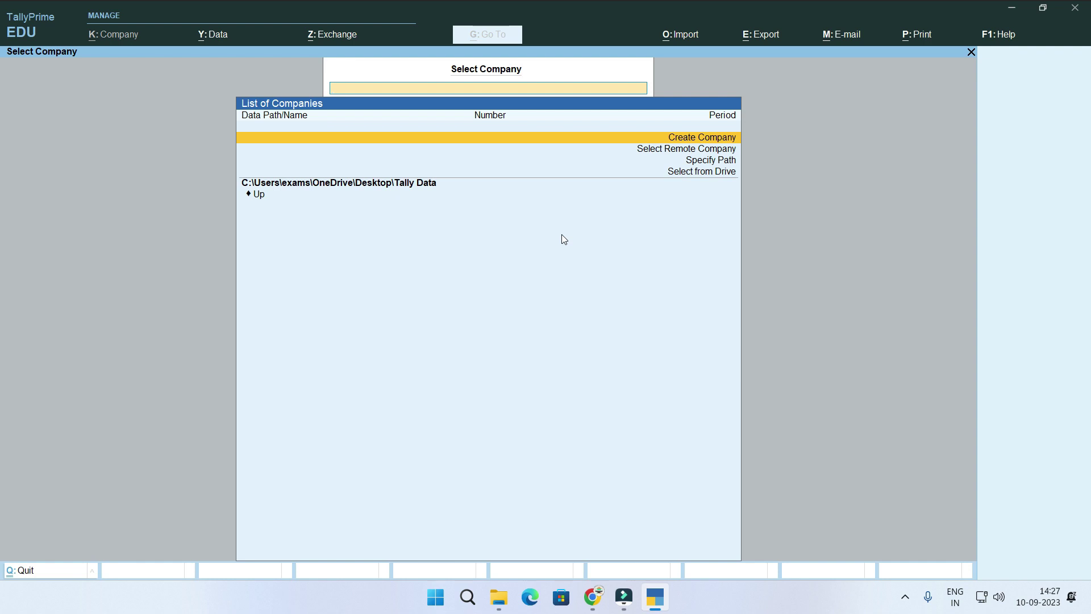
# Start creating company Skill Course (Memorandum Voucher) with its State set to Maharashtra.
pyautogui.press('Return')
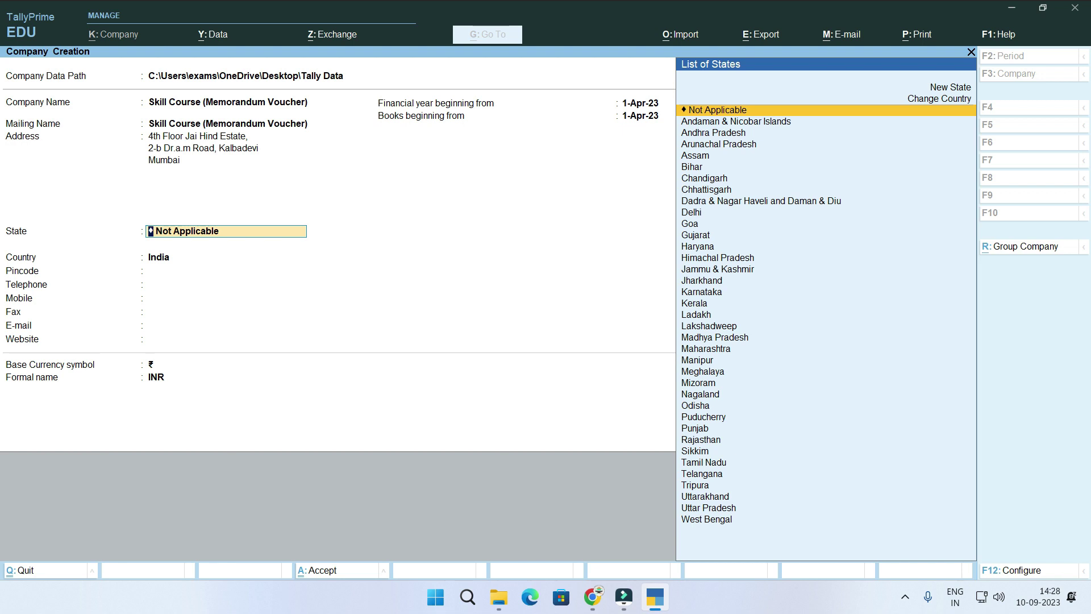
pyautogui.write('M')
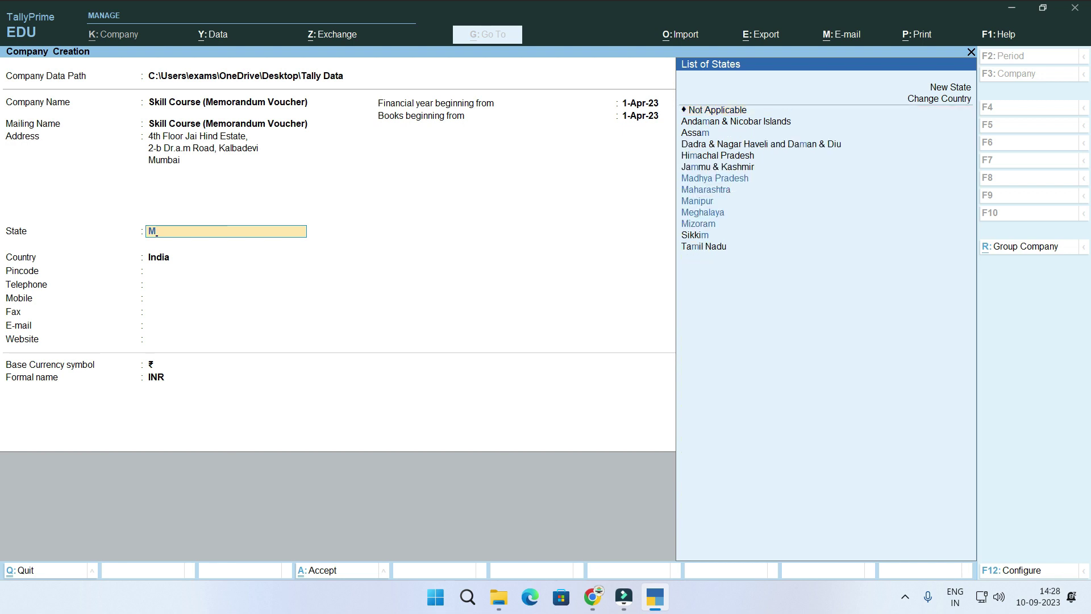
pyautogui.write('aha')
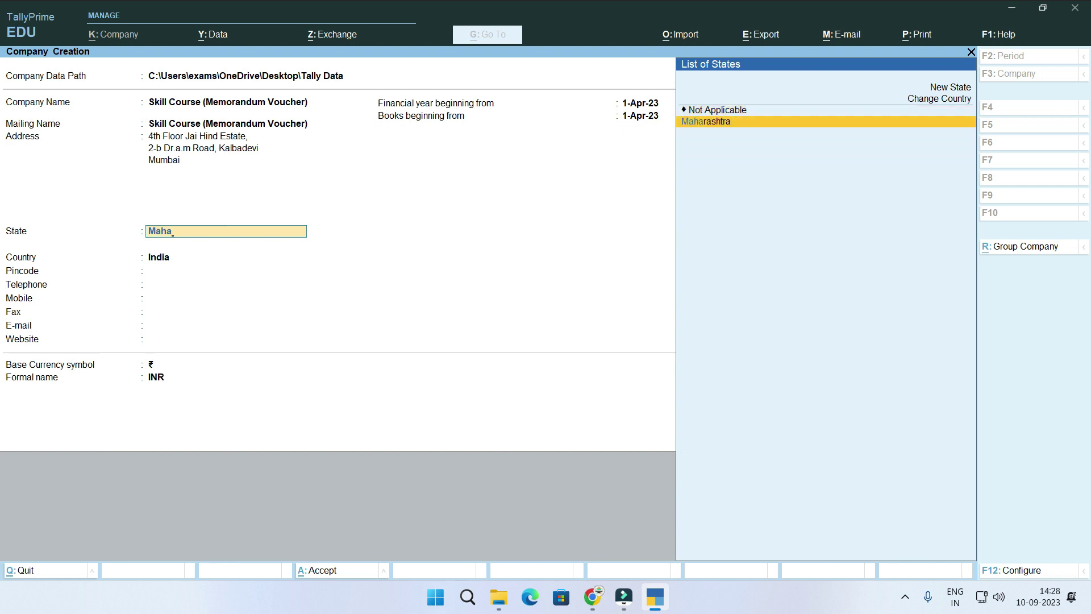
pyautogui.press('Return')
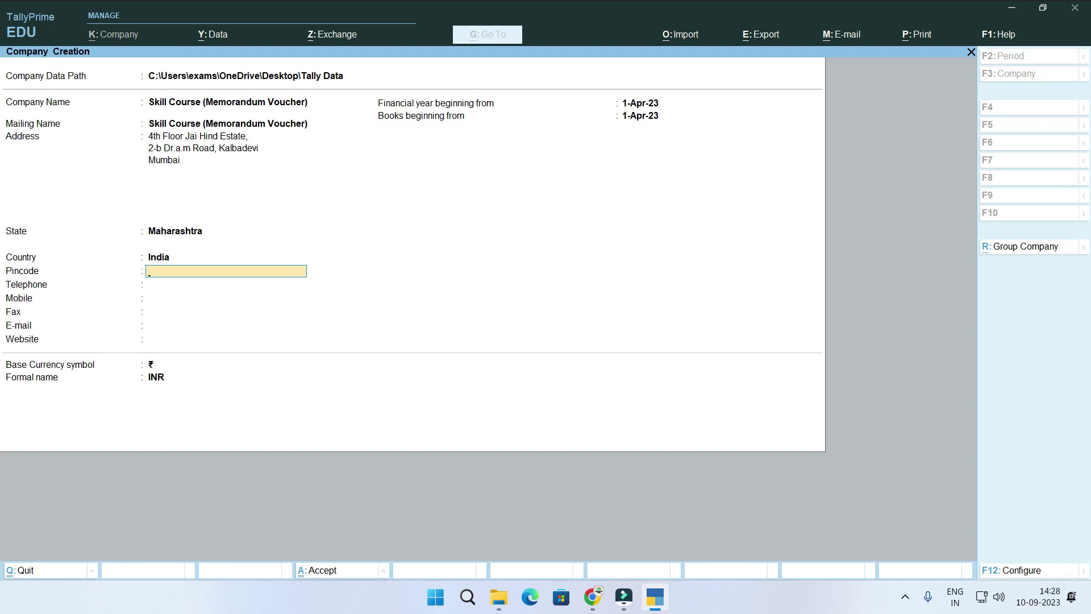
# Enter pincode 400002 and the company's telephone and mobile numbers.
pyautogui.write('400002')
pyautogui.press('Return')
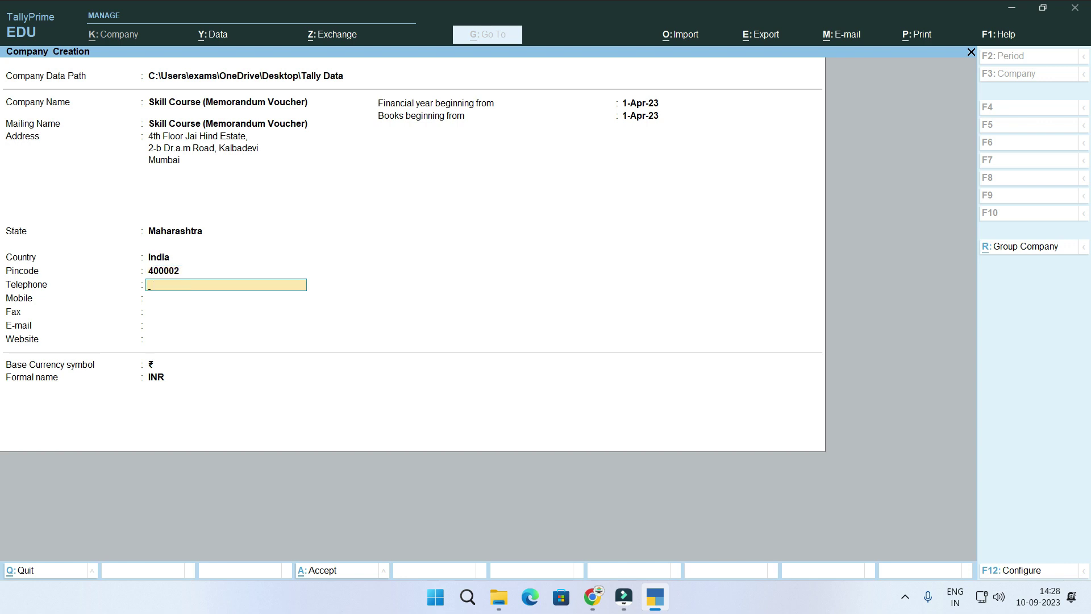
pyautogui.press('Return')
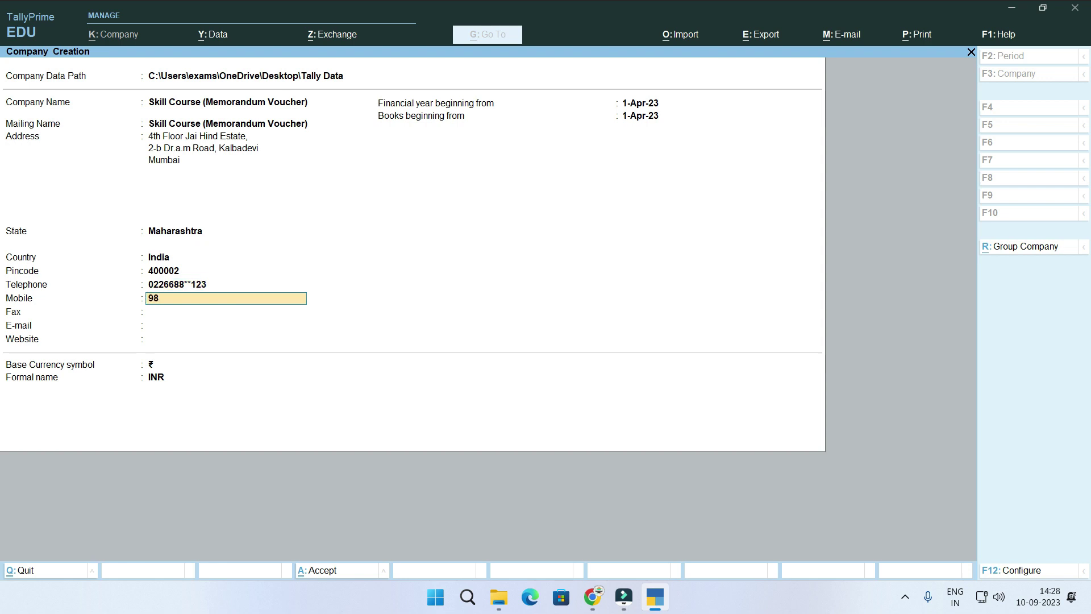
pyautogui.press('Return')
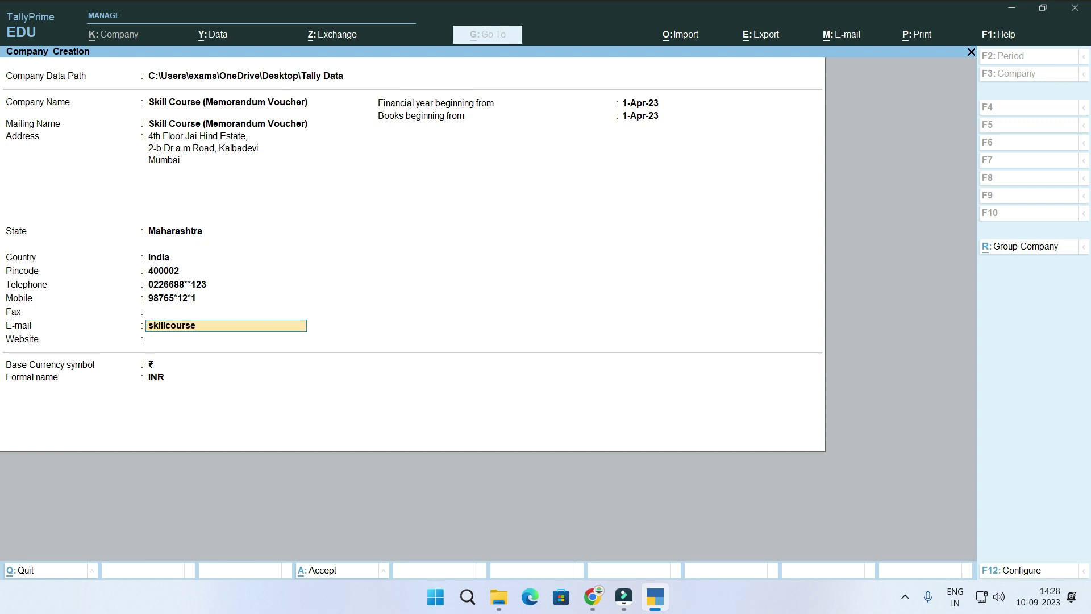
pyautogui.press('Return')
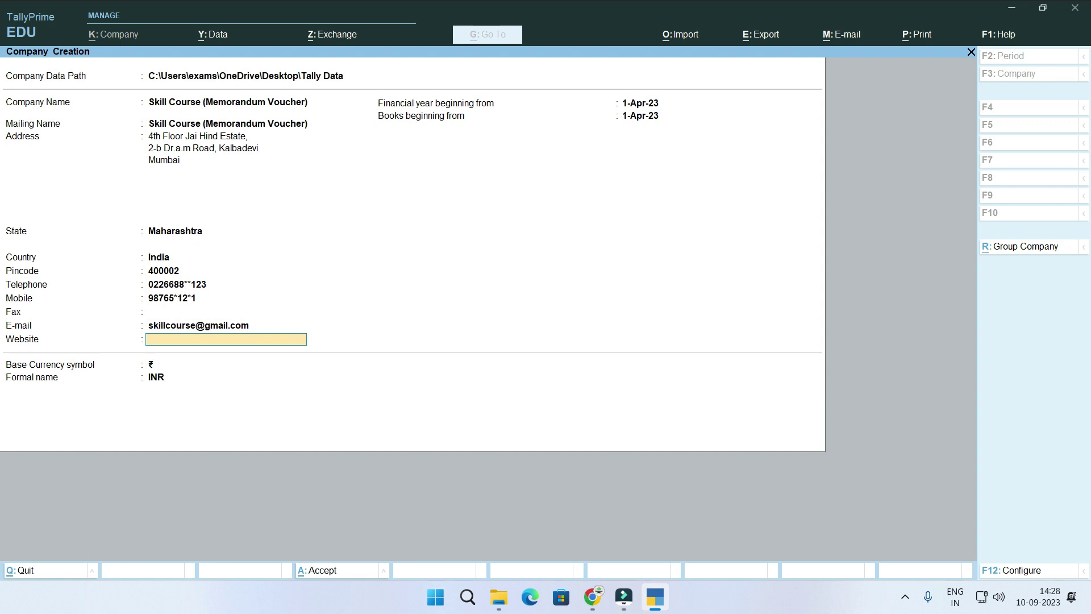
pyautogui.write('www.')
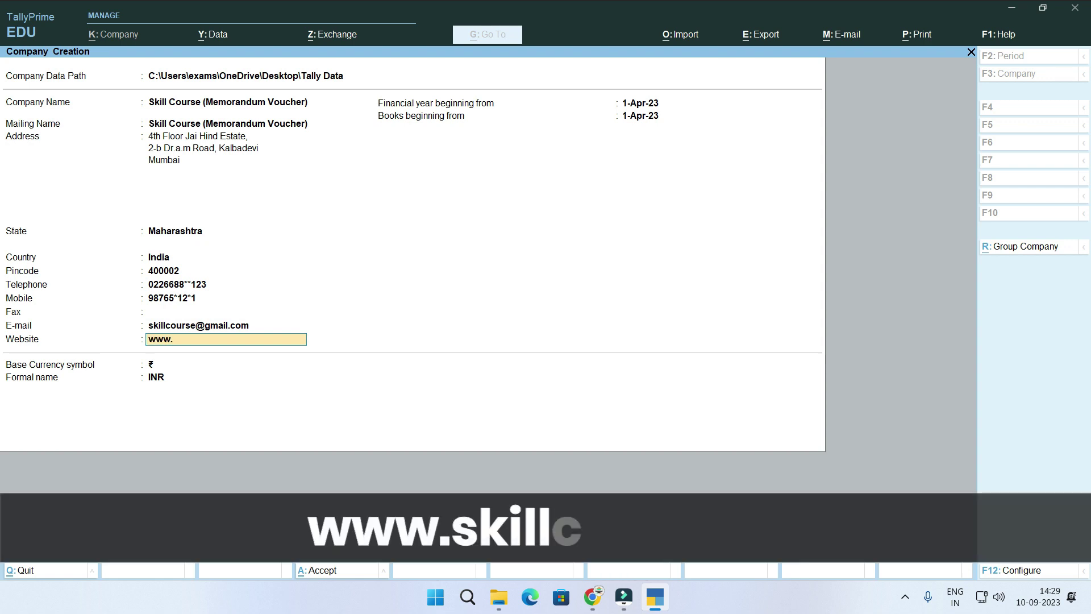
pyautogui.write('skillcourse.in')
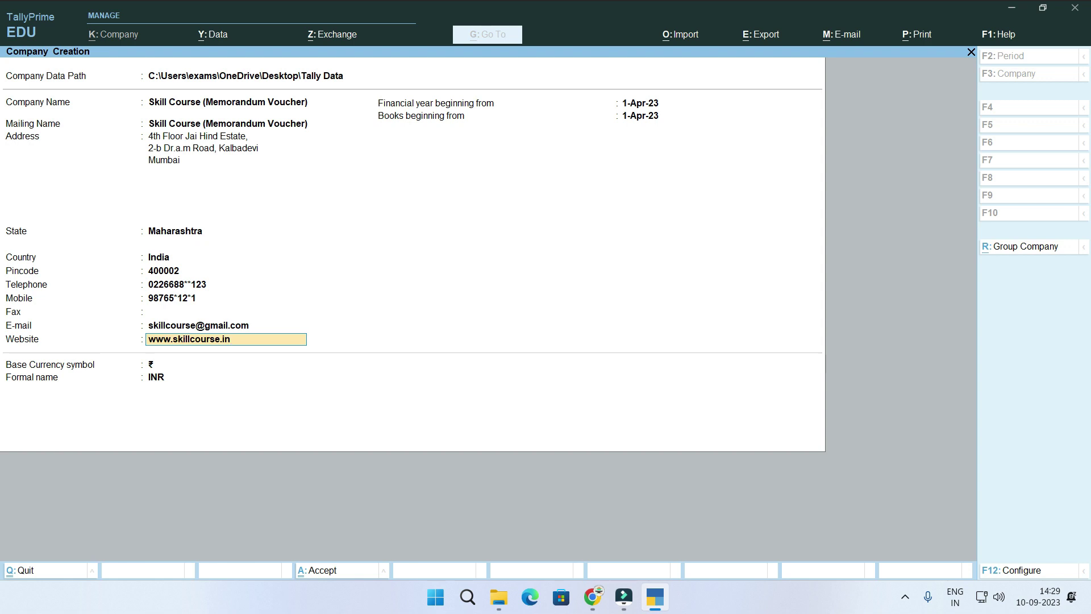
pyautogui.press('Return')
pyautogui.press('Return')
pyautogui.press('Return')
pyautogui.press('Return')
pyautogui.press('Return')
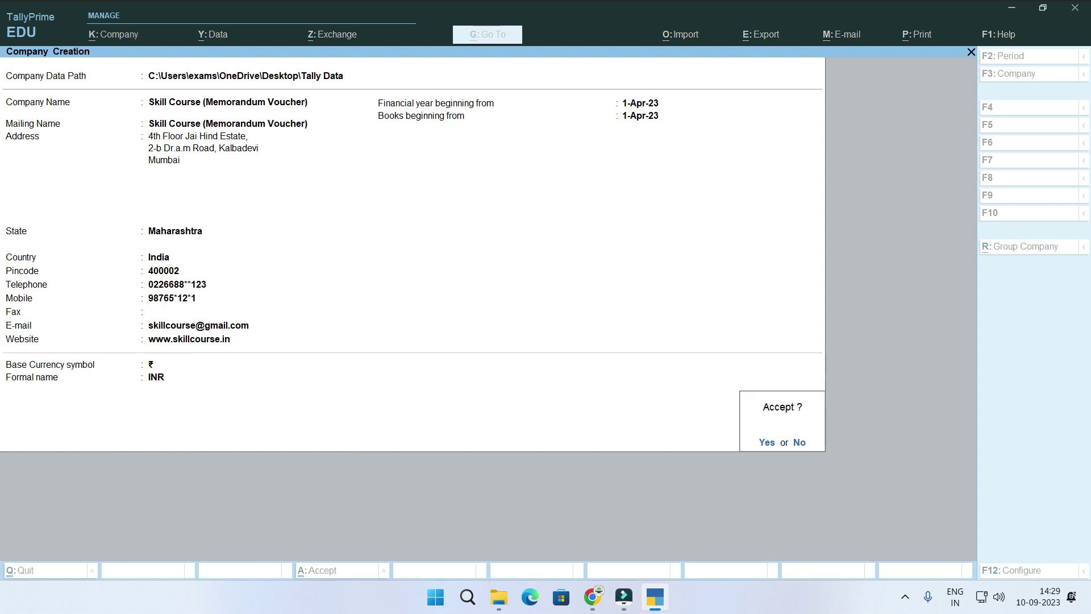
# Accept the new company and go to the Enable GST setting in company features.
pyautogui.press('Return')
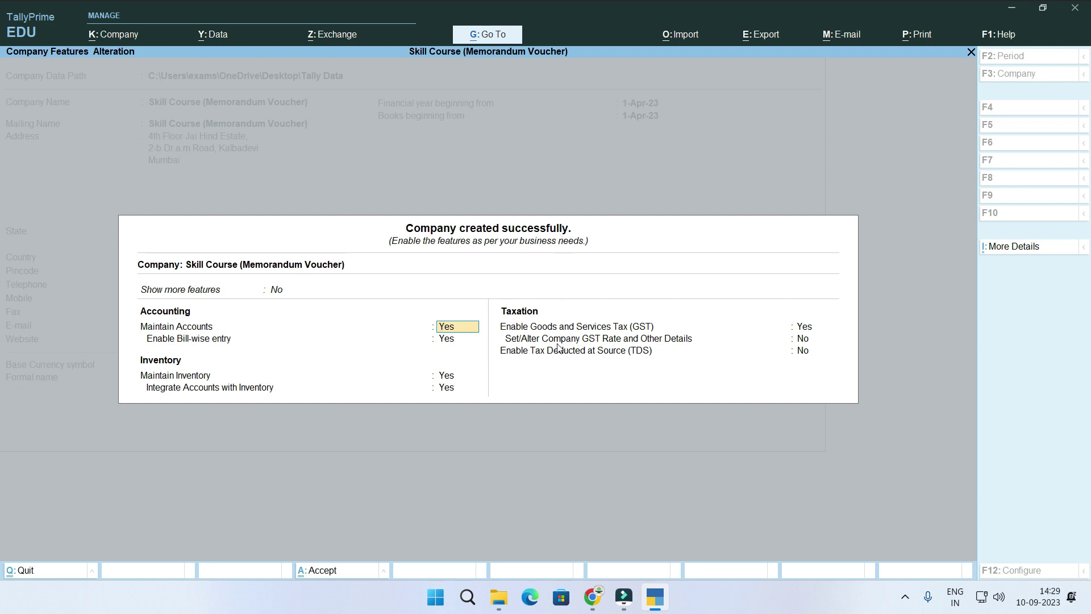
pyautogui.click(801, 330)
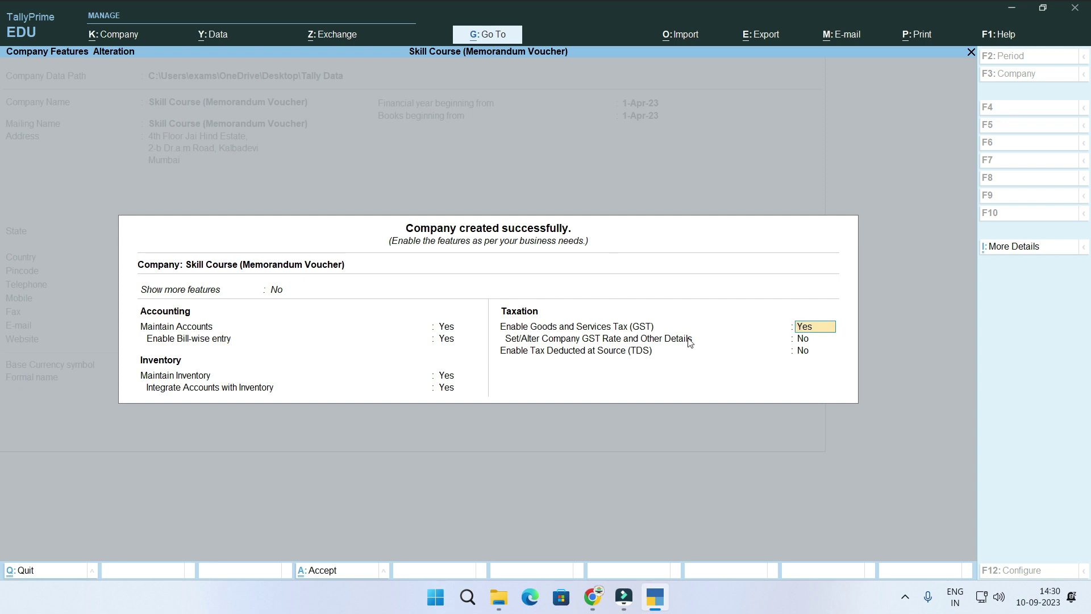
# Save GST registration for Maharashtra, Regular type, with the company's GSTIN, and accept features.
pyautogui.press('Return')
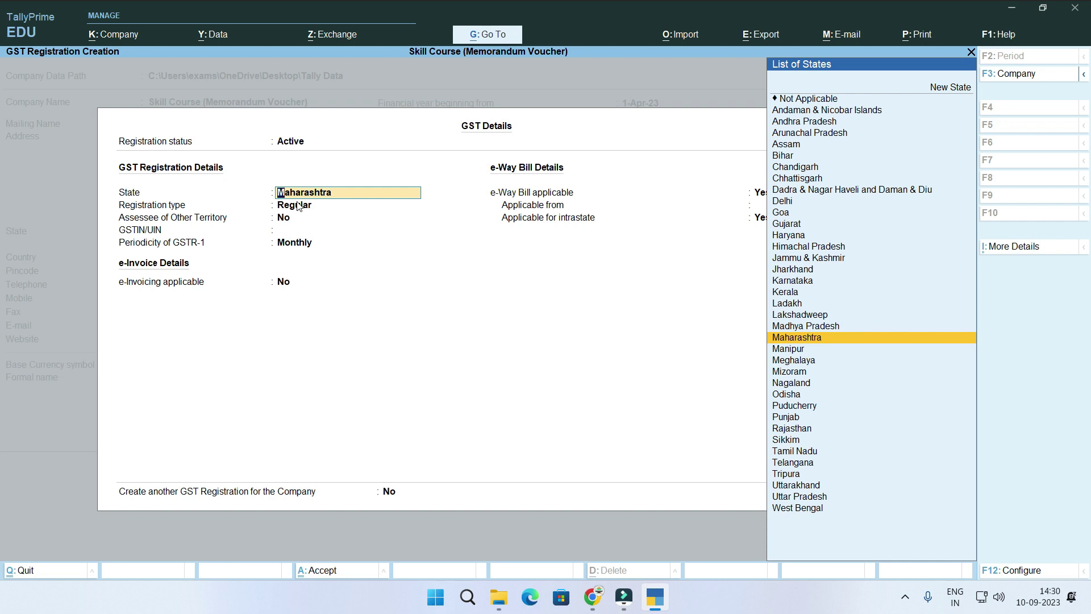
pyautogui.press('Return')
pyautogui.press('Return')
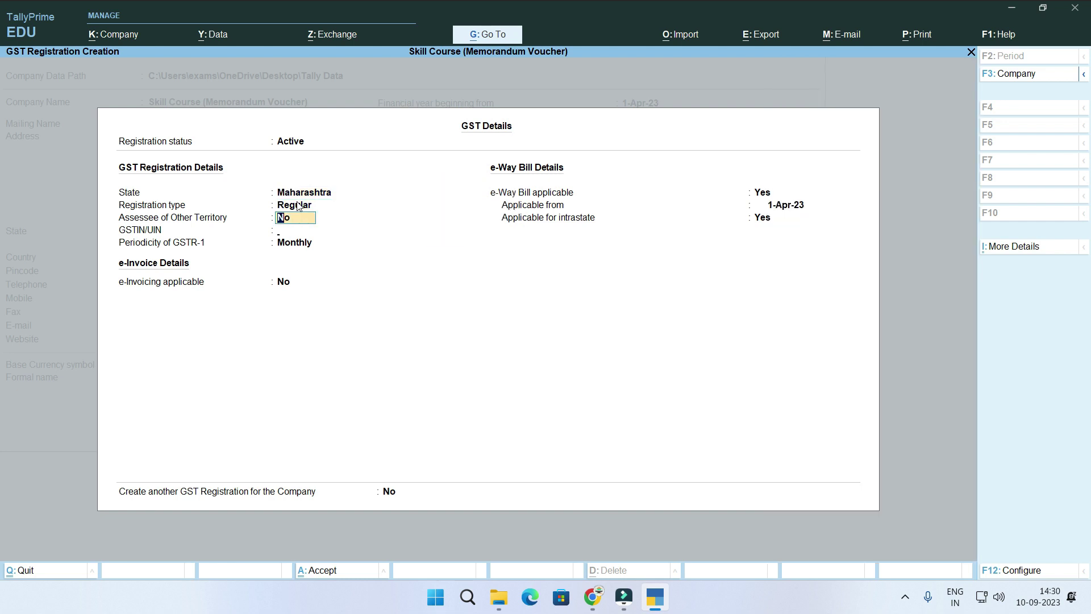
pyautogui.press('Return')
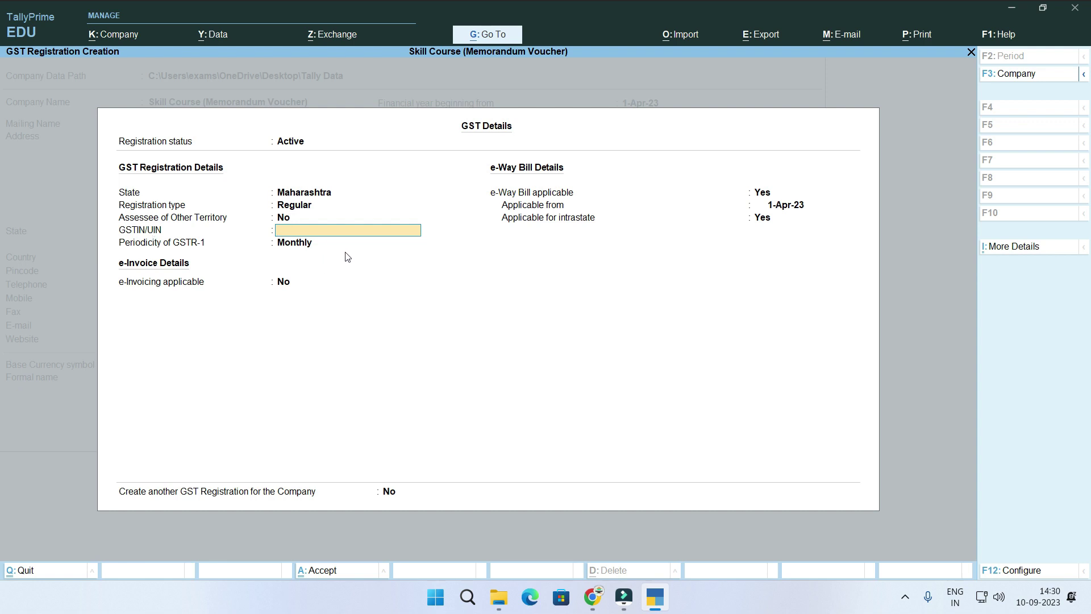
pyautogui.hotkey('ctrl', 'alt', 'v')
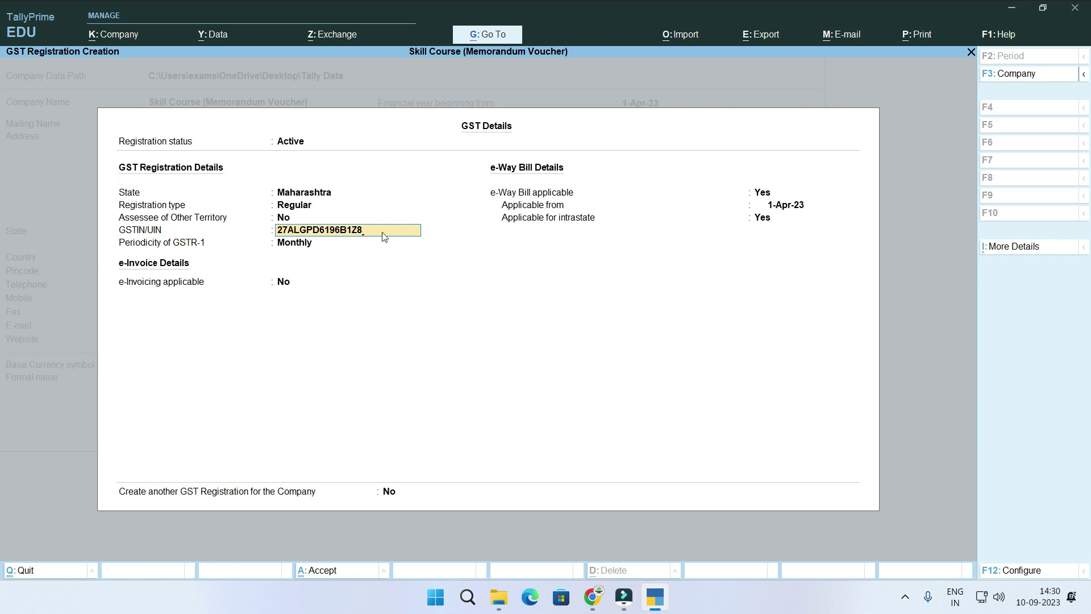
pyautogui.press('Return')
pyautogui.press('Return')
pyautogui.press('Return')
pyautogui.press('Return')
pyautogui.press('Return')
pyautogui.press('Return')
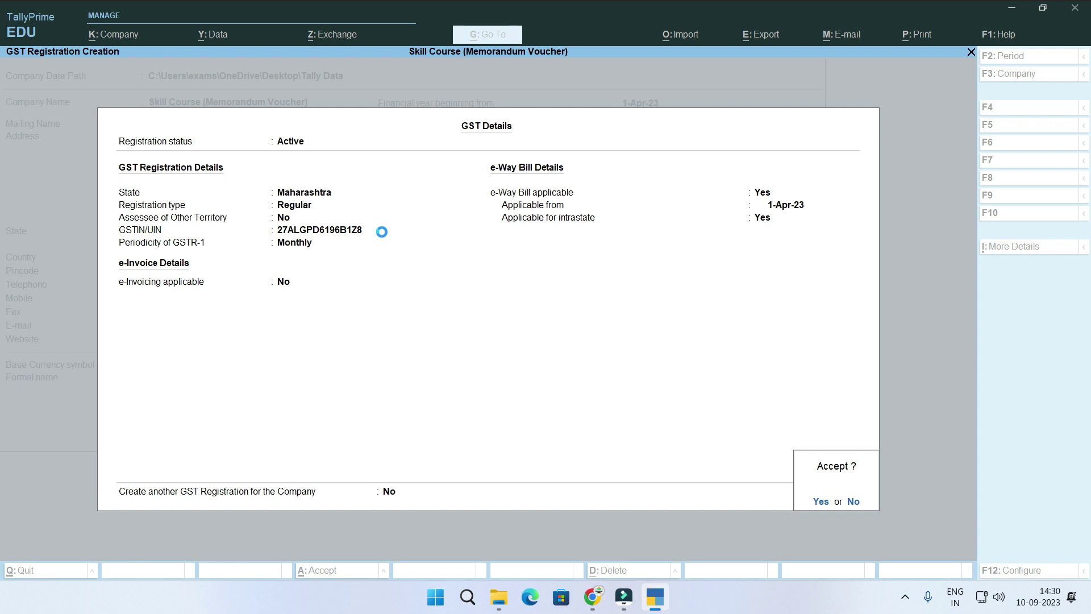
pyautogui.press('Return')
pyautogui.press('Return')
pyautogui.press('Return')
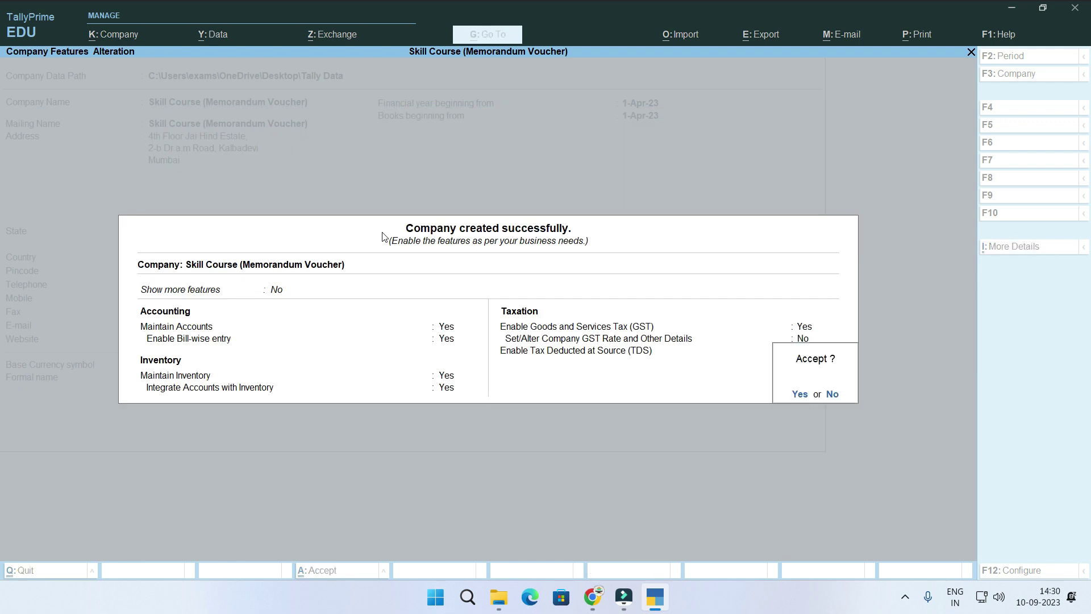
pyautogui.press('Return')
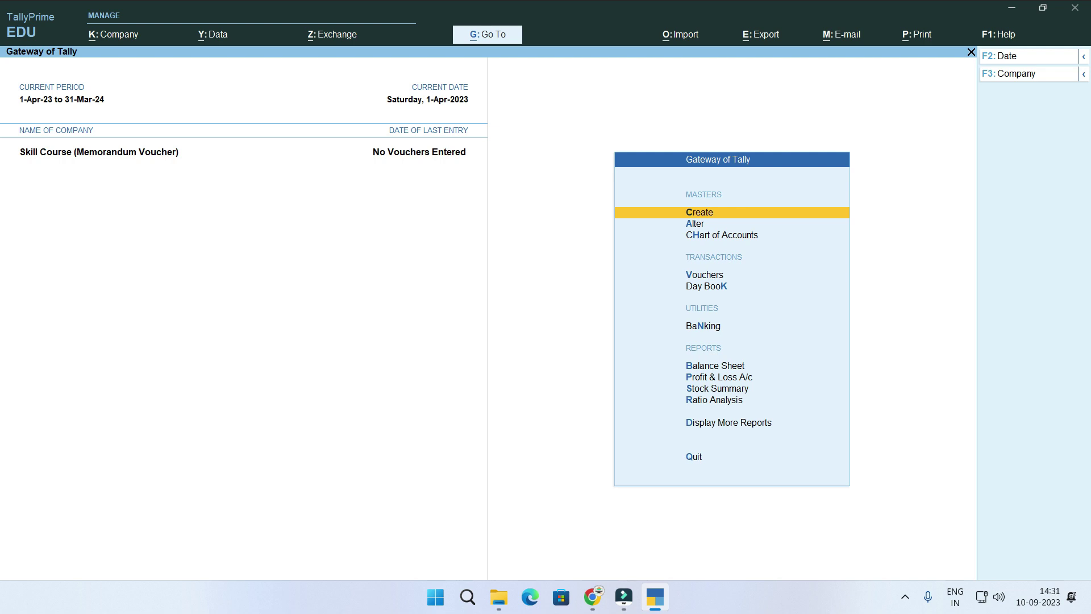
# Open voucher entry from the Gateway of Tally.
pyautogui.press('Down')
pyautogui.press('Down')
pyautogui.press('Down')
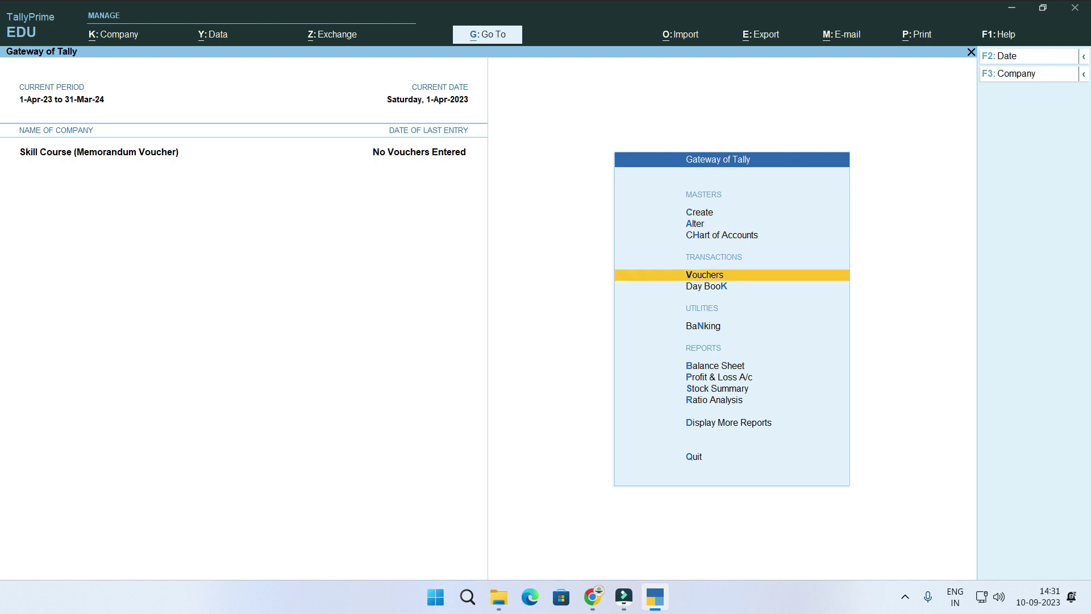
pyautogui.press('Return')
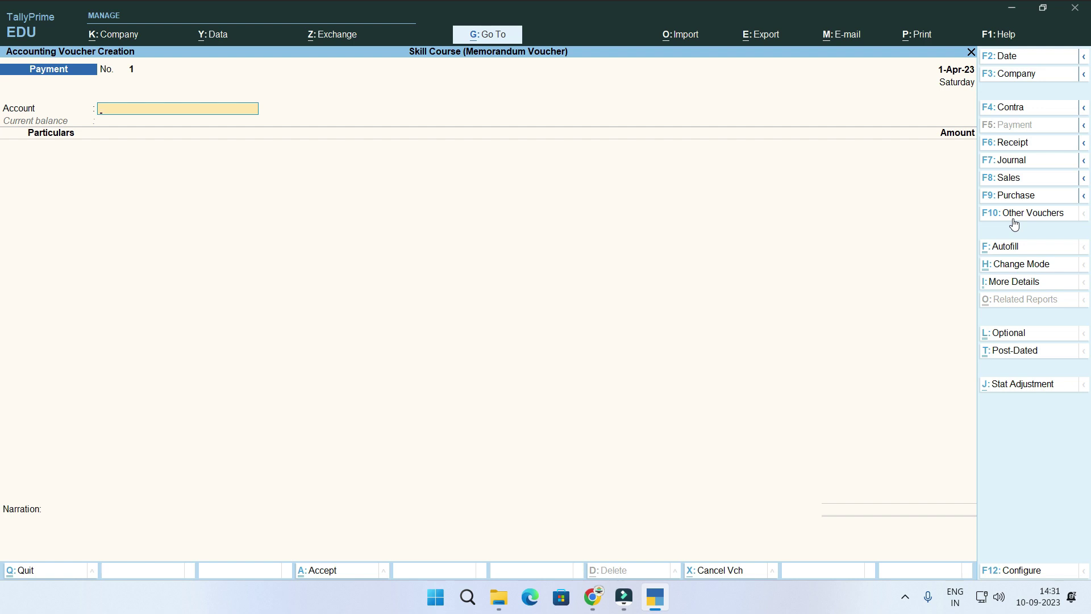
# Open the Other Vouchers list to change the voucher type.
pyautogui.click(1015, 219)
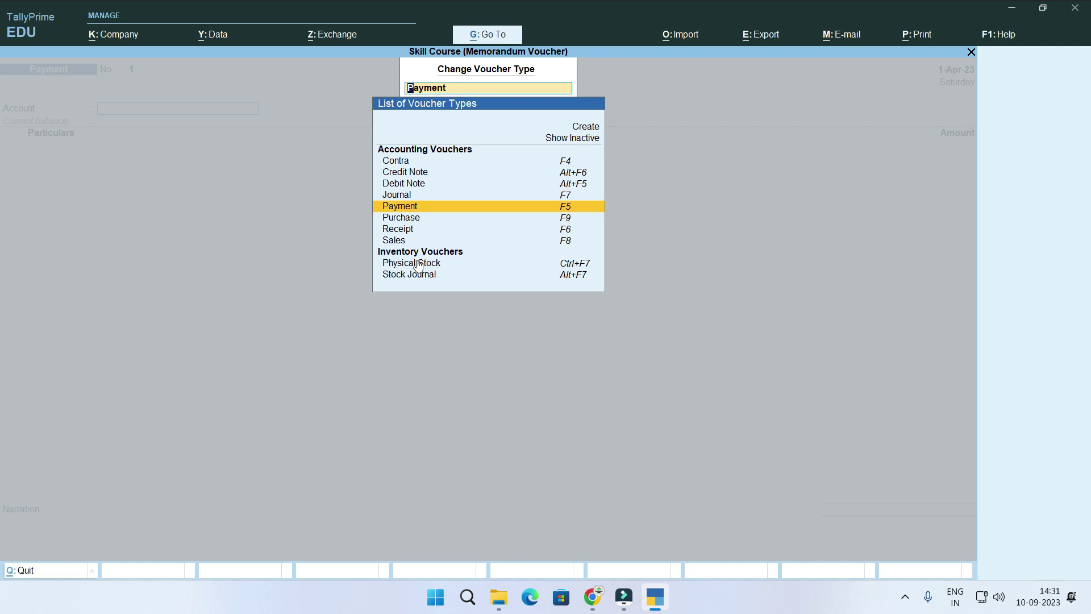
# Show inactive voucher types, pick Memorandum and activate it.
pyautogui.press('Up')
pyautogui.press('Up')
pyautogui.press('Up')
pyautogui.press('Up')
pyautogui.press('Up')
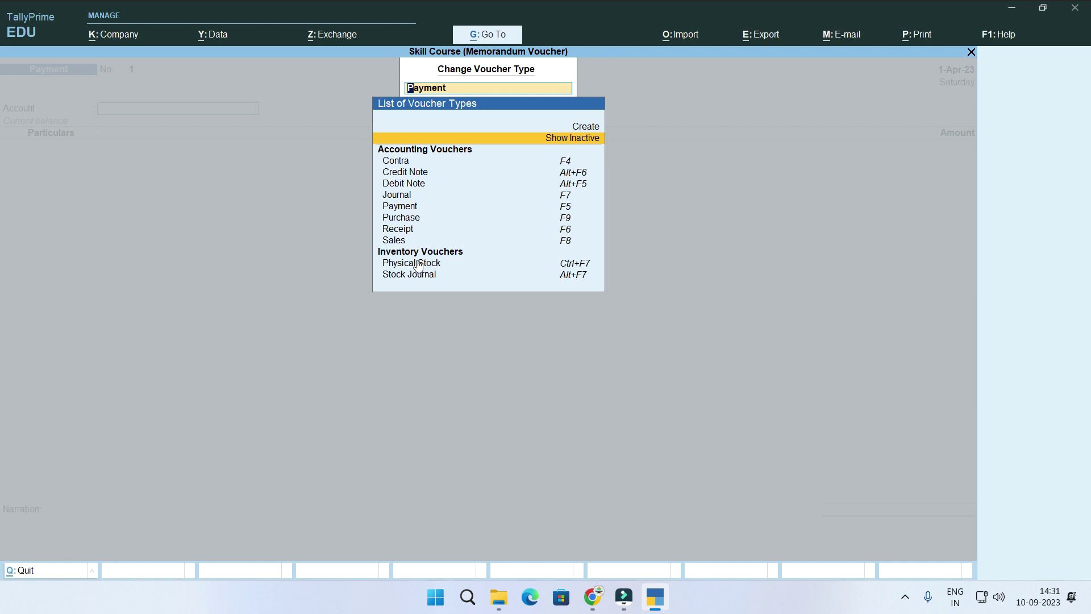
pyautogui.press('Return')
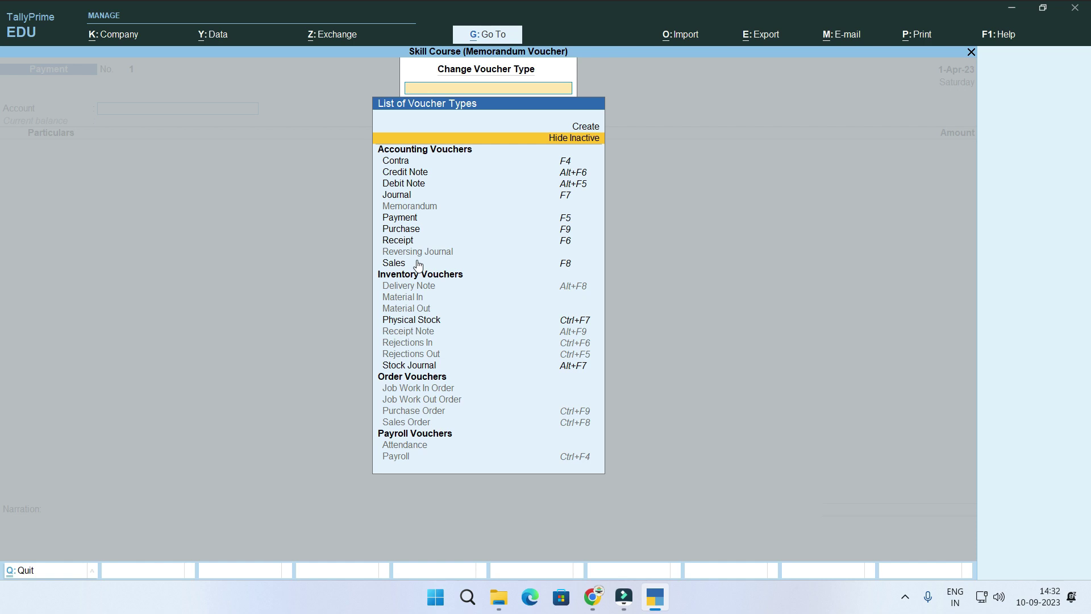
pyautogui.press('Down')
pyautogui.press('Down')
pyautogui.press('Down')
pyautogui.press('Down')
pyautogui.press('Down')
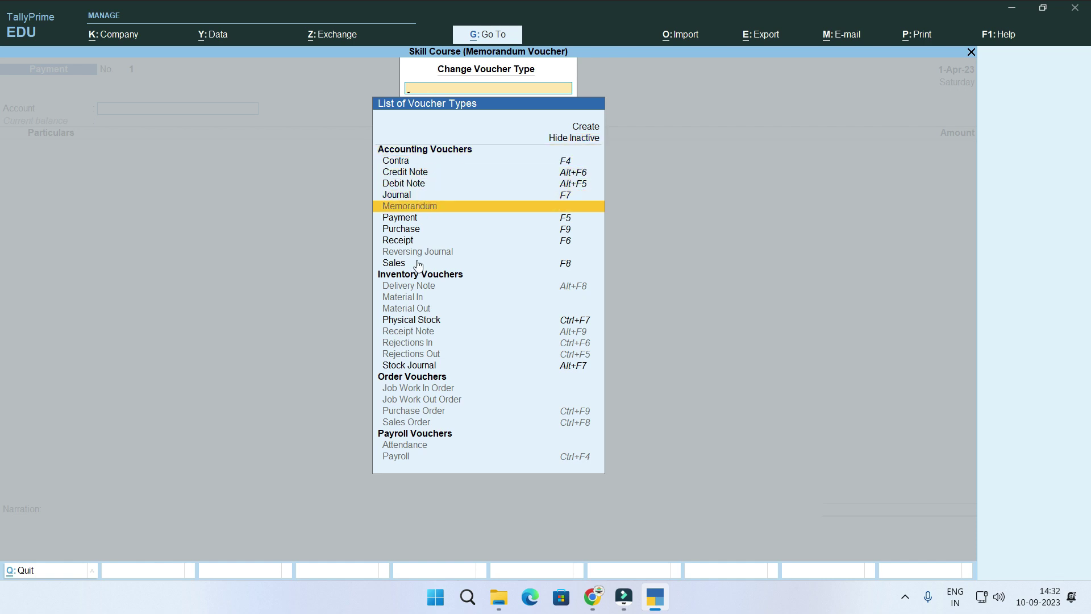
pyautogui.press('Return')
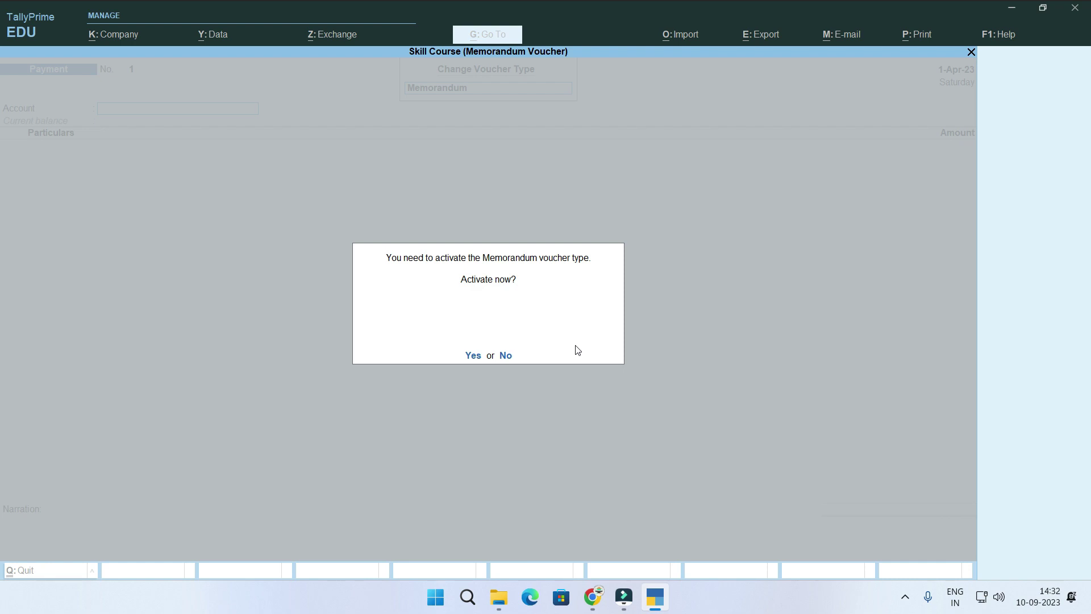
pyautogui.press('y')
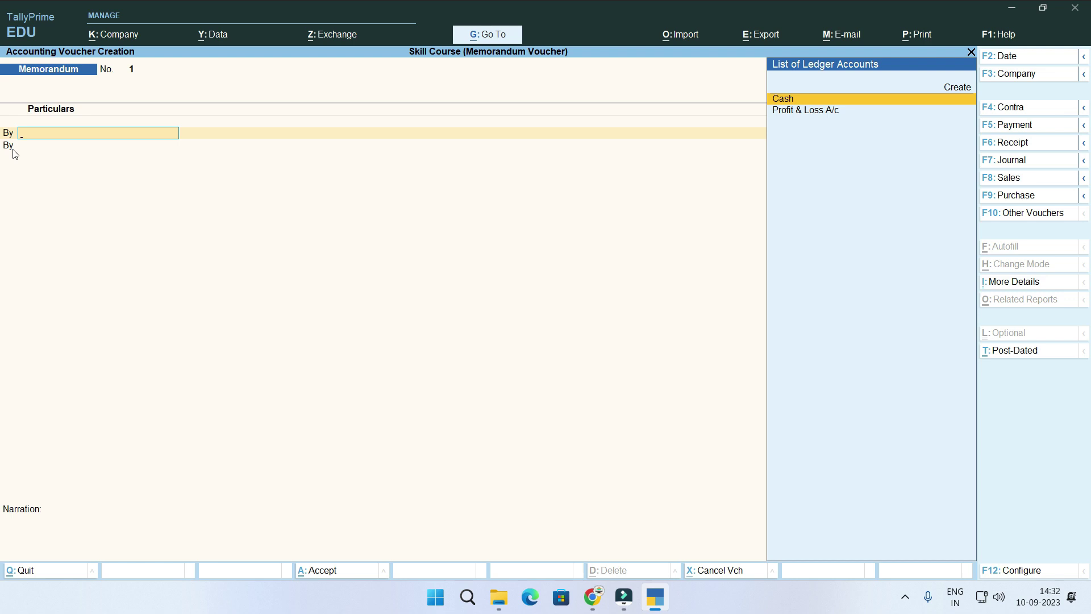
# Turn on 'Use Cr/Dr instead of To/By' in the voucher configuration.
pyautogui.press('F12')
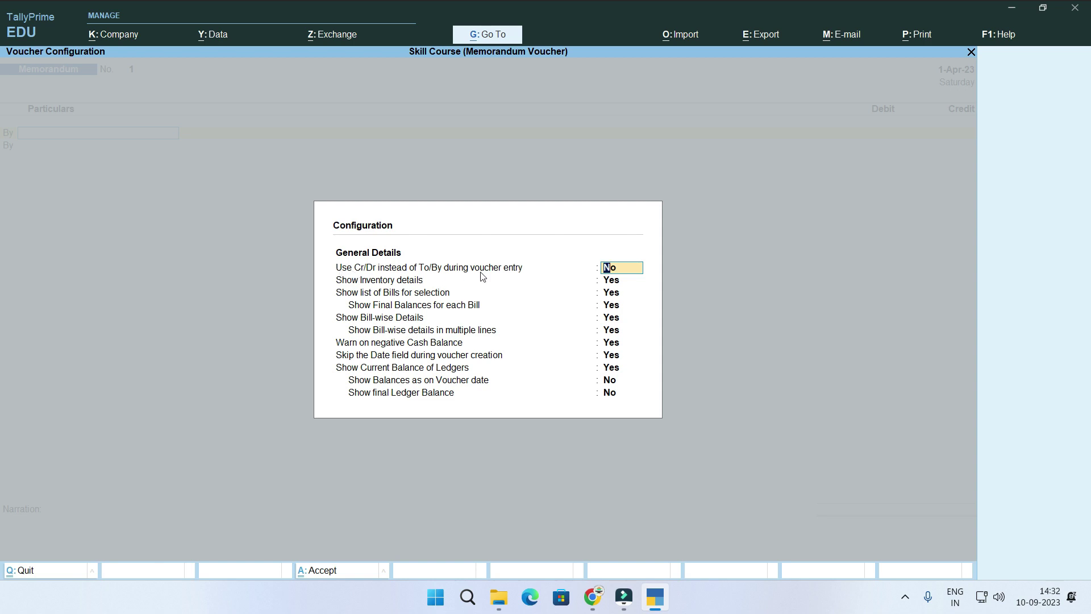
pyautogui.write('y')
pyautogui.press('Return')
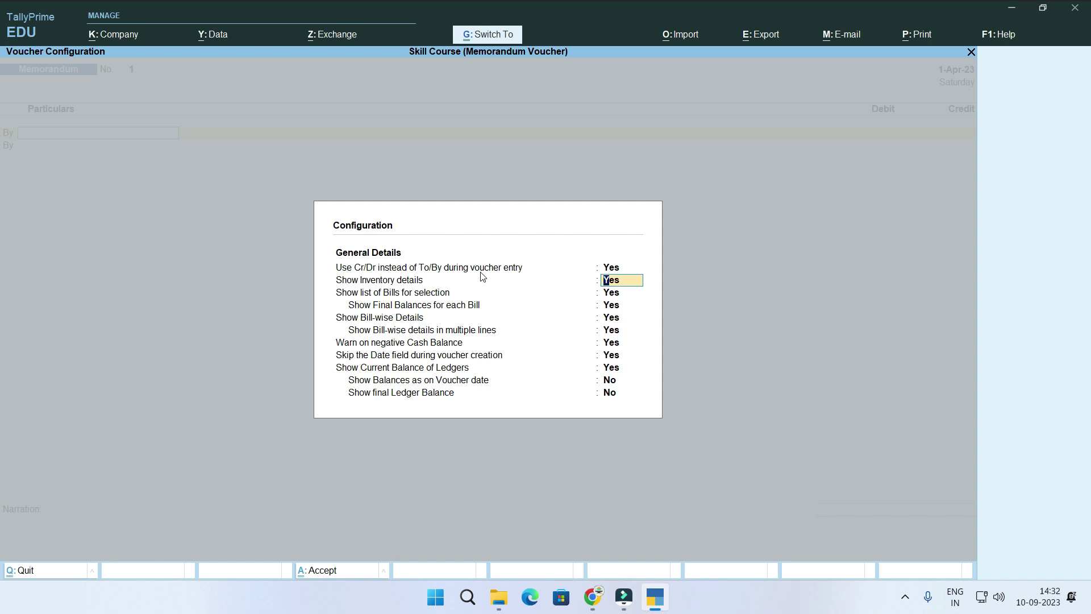
pyautogui.hotkey('ctrl', 'a')
# Check the reference PDF, then quit the empty Memorandum voucher back to the Gateway.
pyautogui.press('Escape')
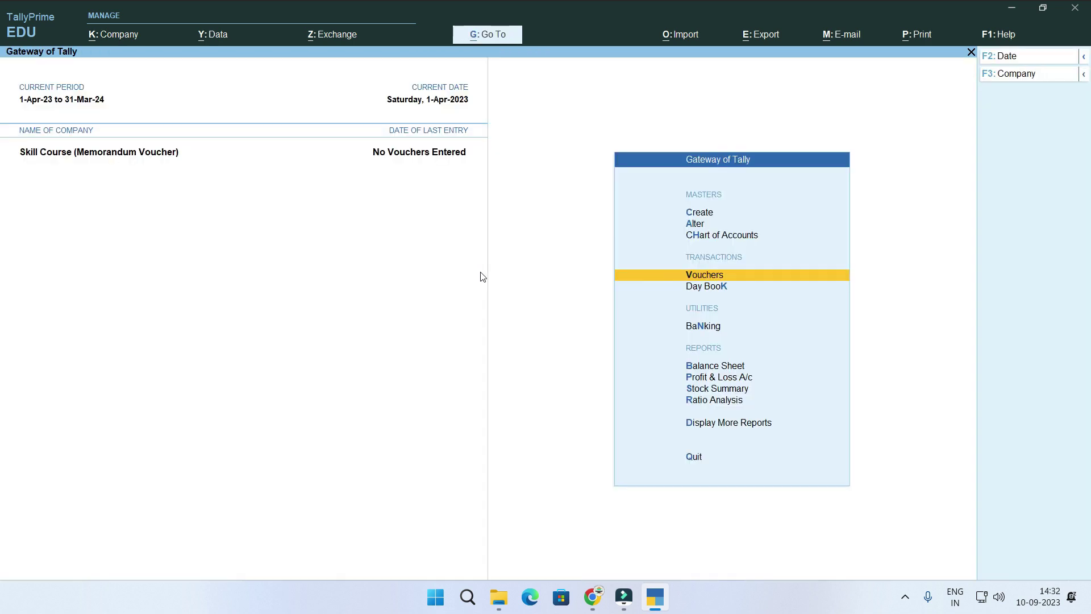
pyautogui.press('Return')
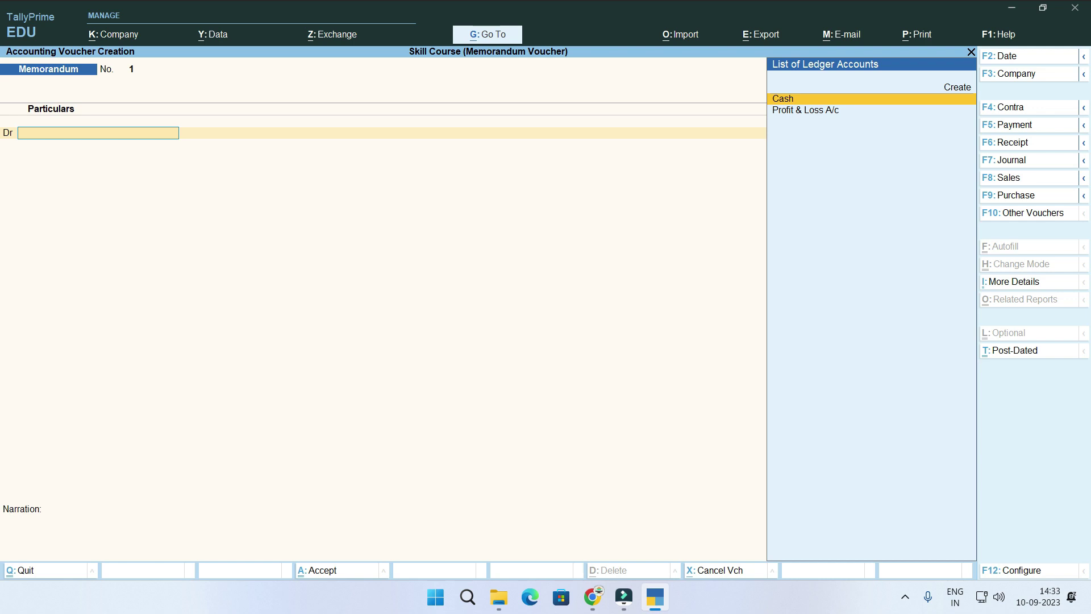
pyautogui.hotkey('alt', 'Tab')
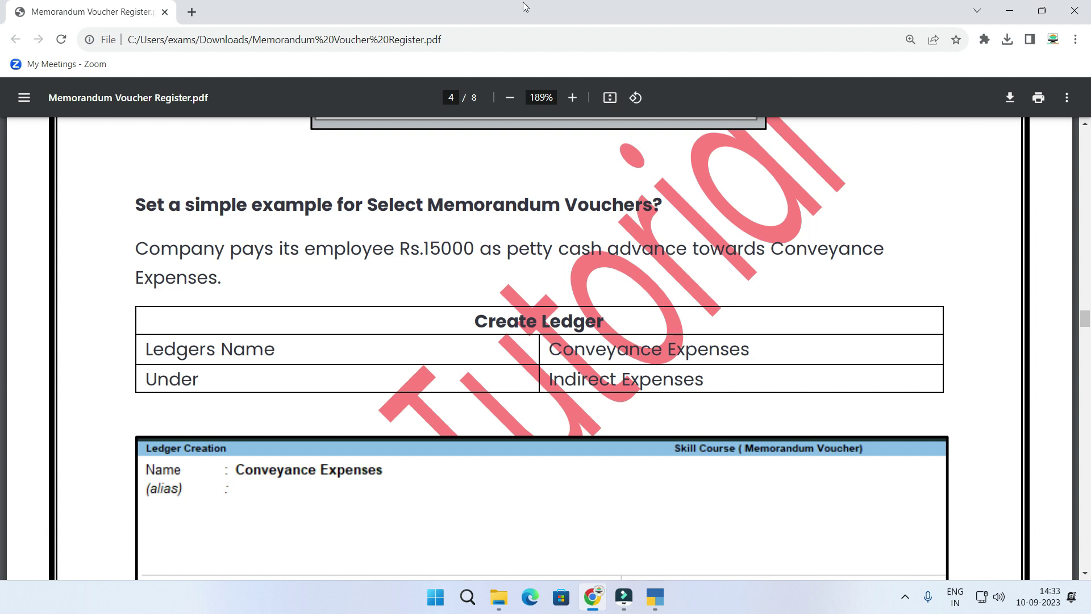
pyautogui.hotkey('alt', 'Tab')
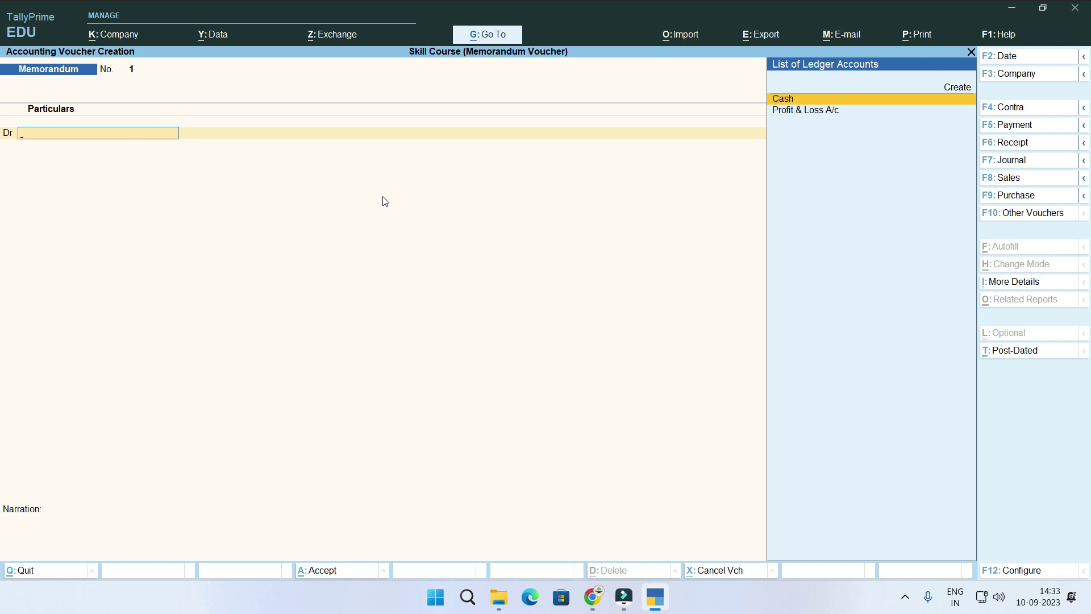
pyautogui.press('Escape')
pyautogui.press('Return')
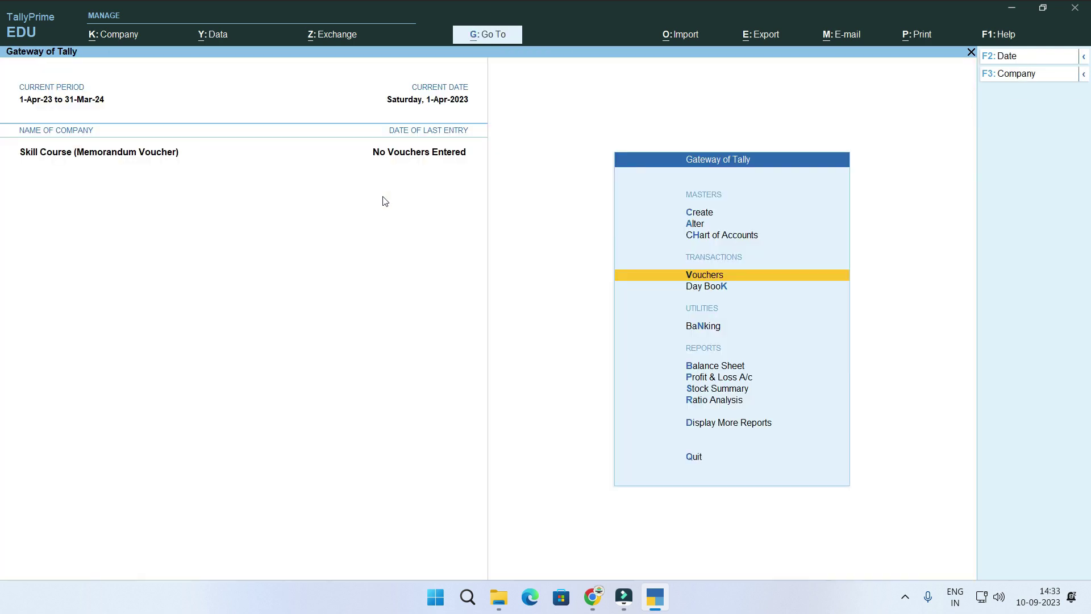
pyautogui.press('Up')
pyautogui.press('Up')
pyautogui.press('Up')
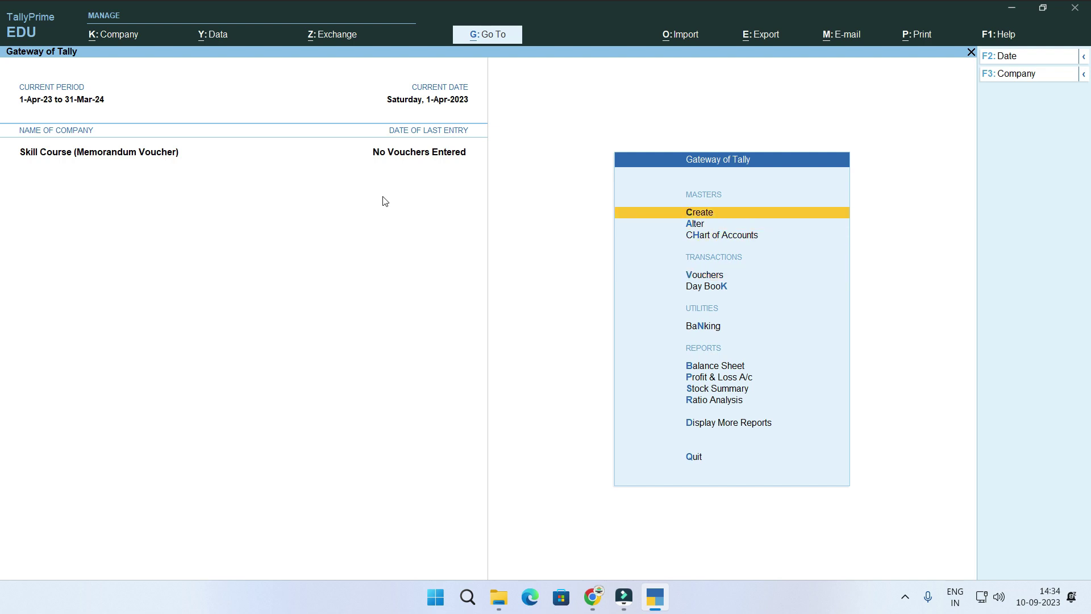
# Create a ledger named Conveyance Expenses under Indirect Expenses.
pyautogui.press('Return')
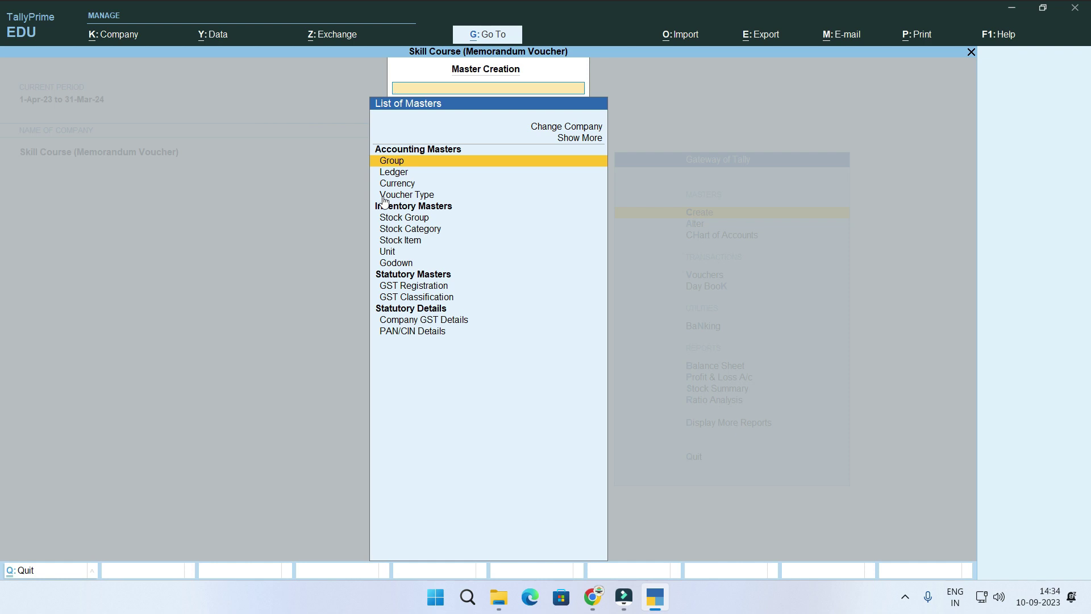
pyautogui.press('Down')
pyautogui.press('Return')
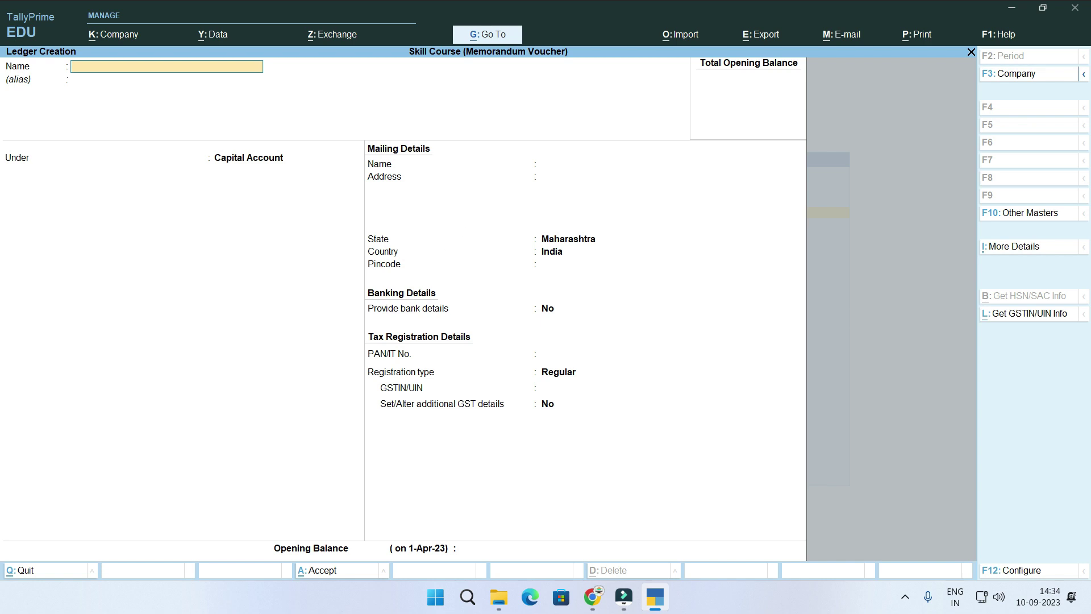
pyautogui.write('Conveyance Expenses')
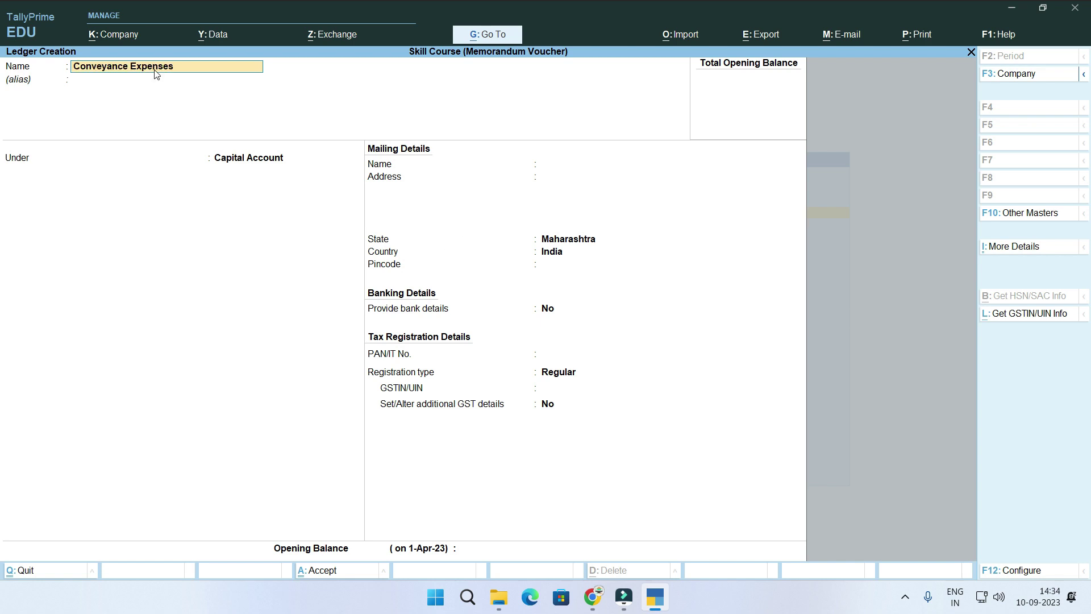
pyautogui.press('Return')
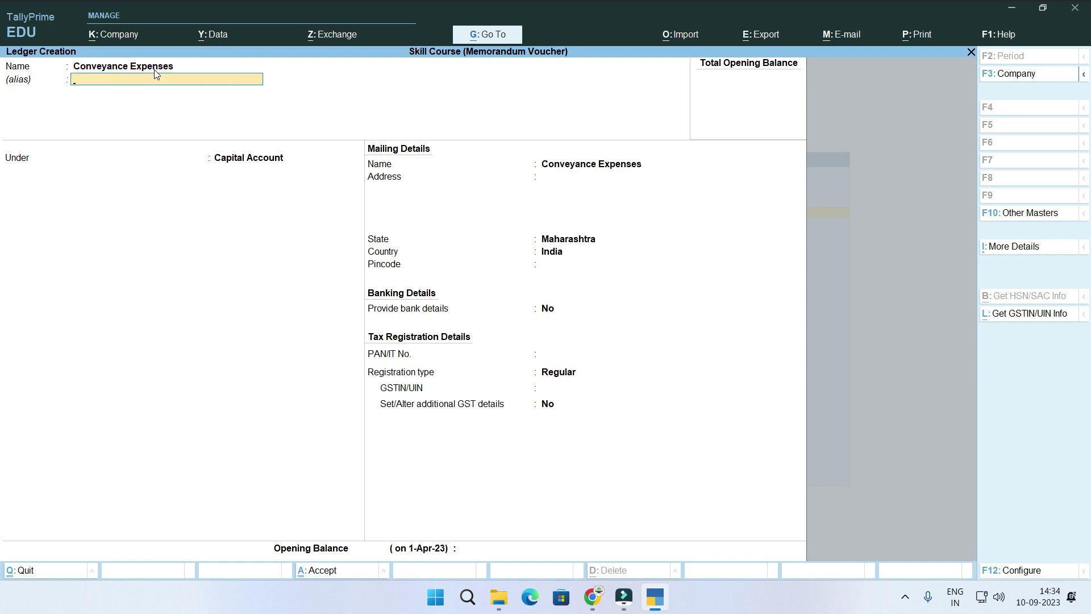
pyautogui.press('Return')
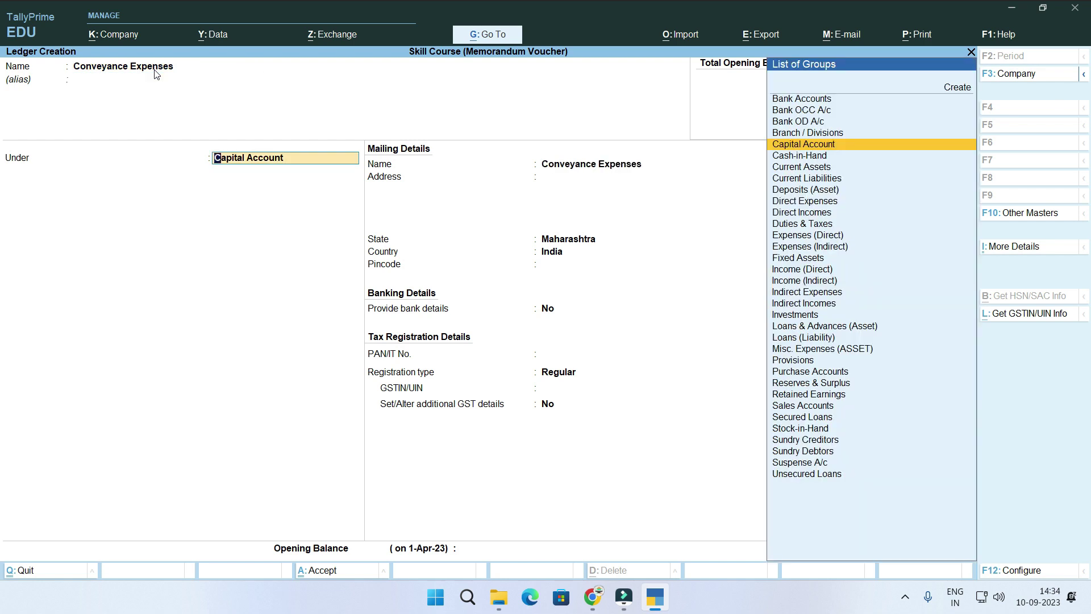
pyautogui.write('In')
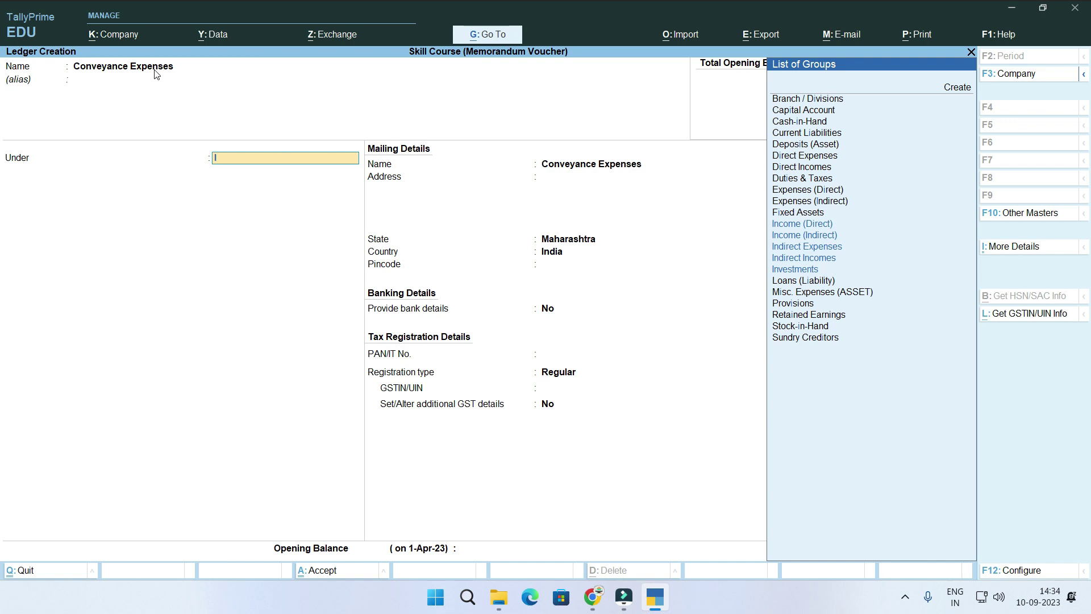
pyautogui.press('Down')
pyautogui.press('Down')
pyautogui.press('Down')
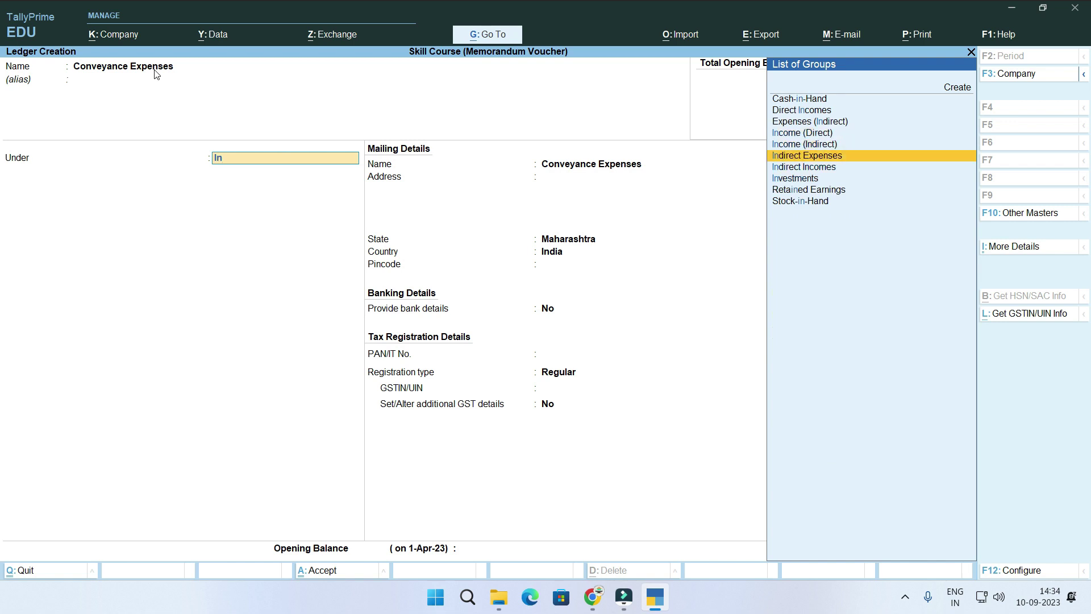
pyautogui.press('Return')
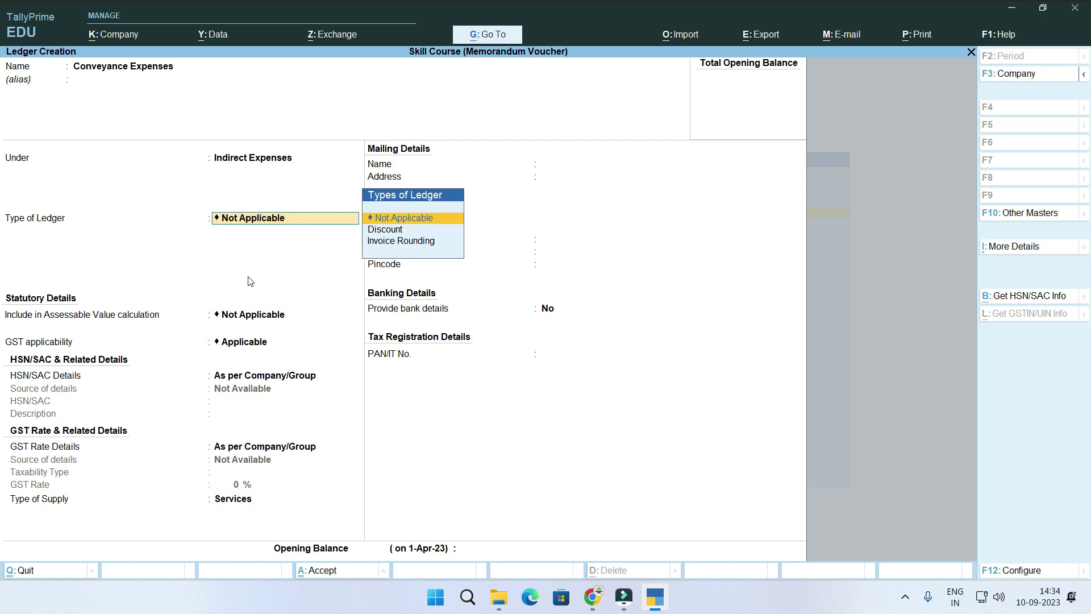
# Set the ledger's GST applicability to Not Applicable, save it, and exit the blank form.
pyautogui.press('Return')
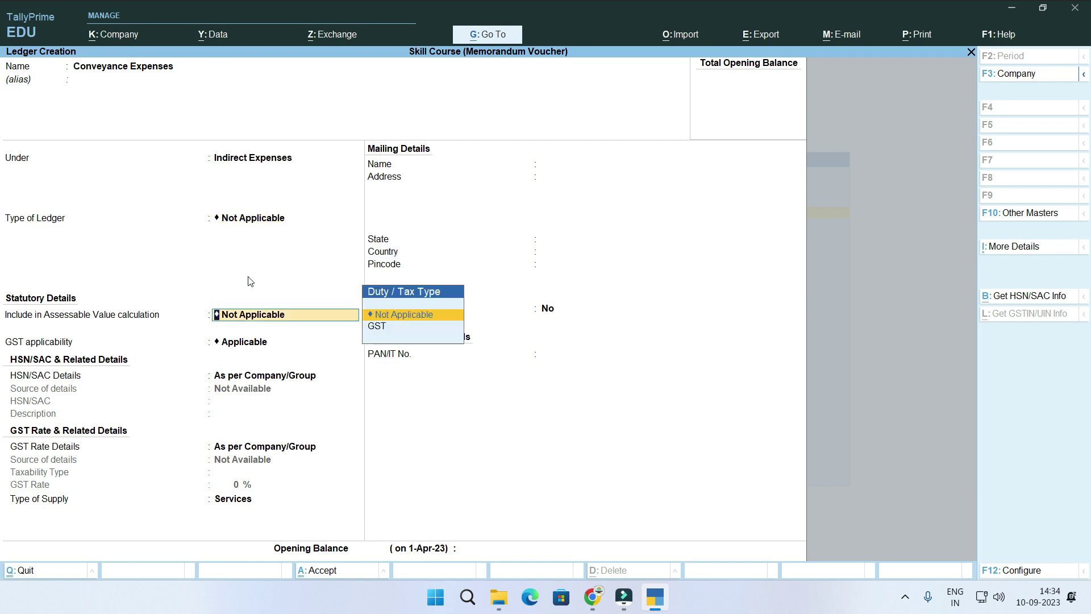
pyautogui.press('Return')
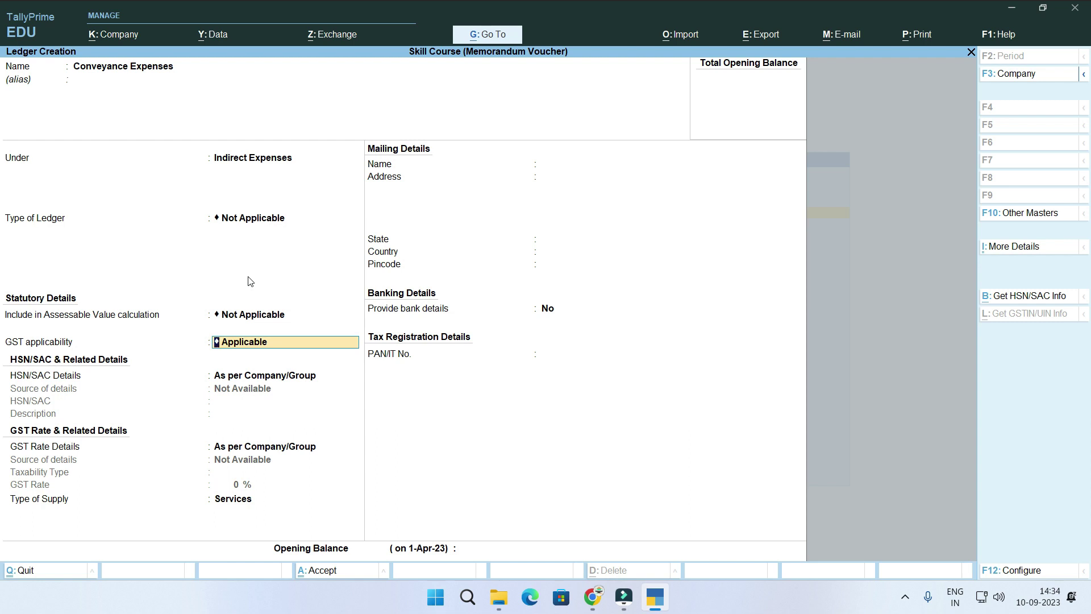
pyautogui.press('BackSpace')
pyautogui.press('Down')
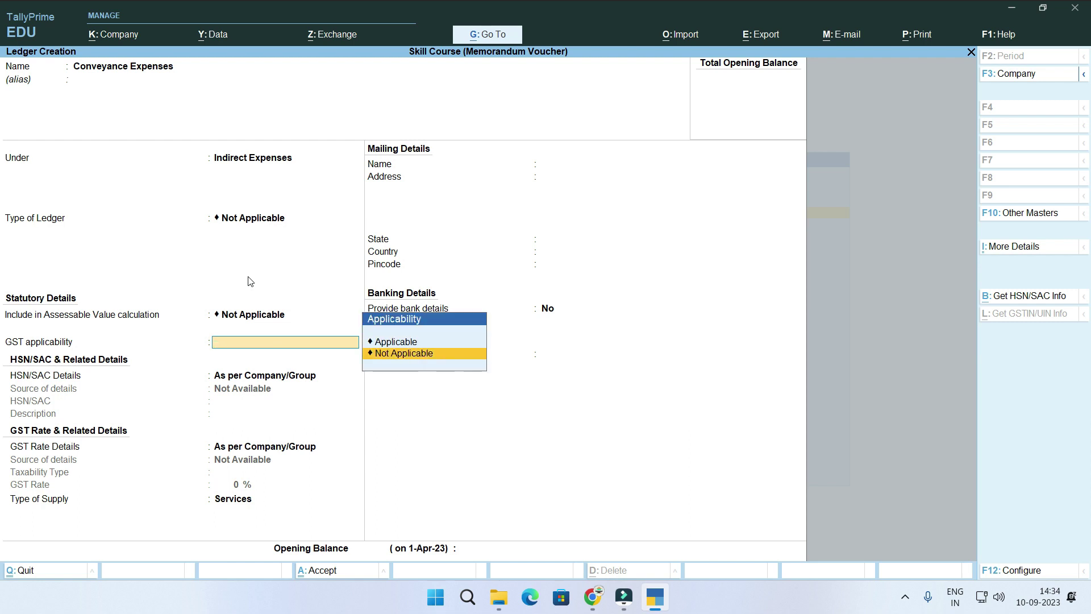
pyautogui.press('Return')
pyautogui.press('Return')
pyautogui.press('Return')
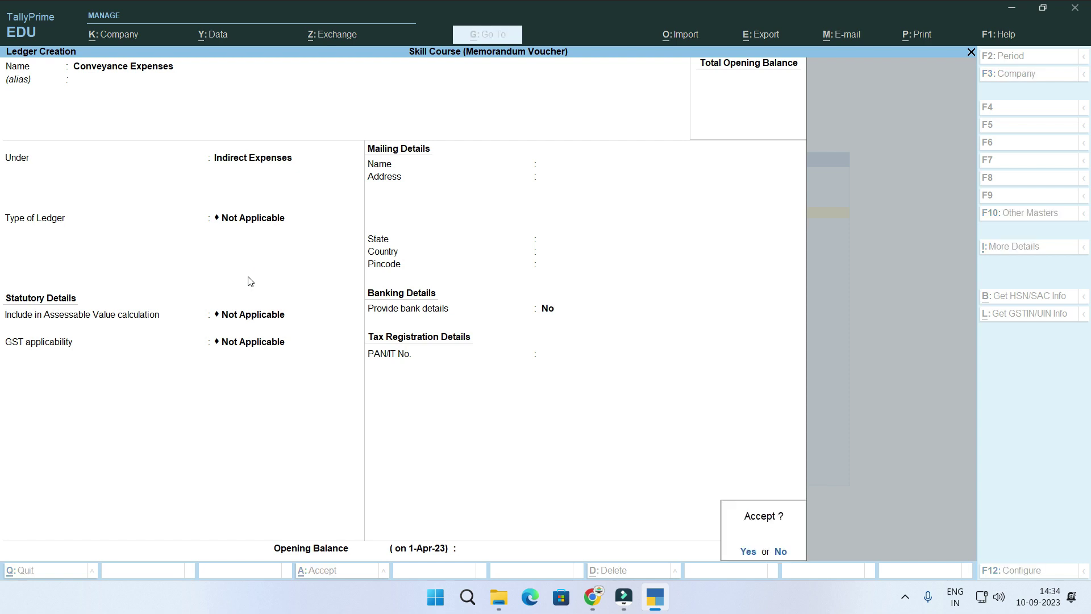
pyautogui.press('Return')
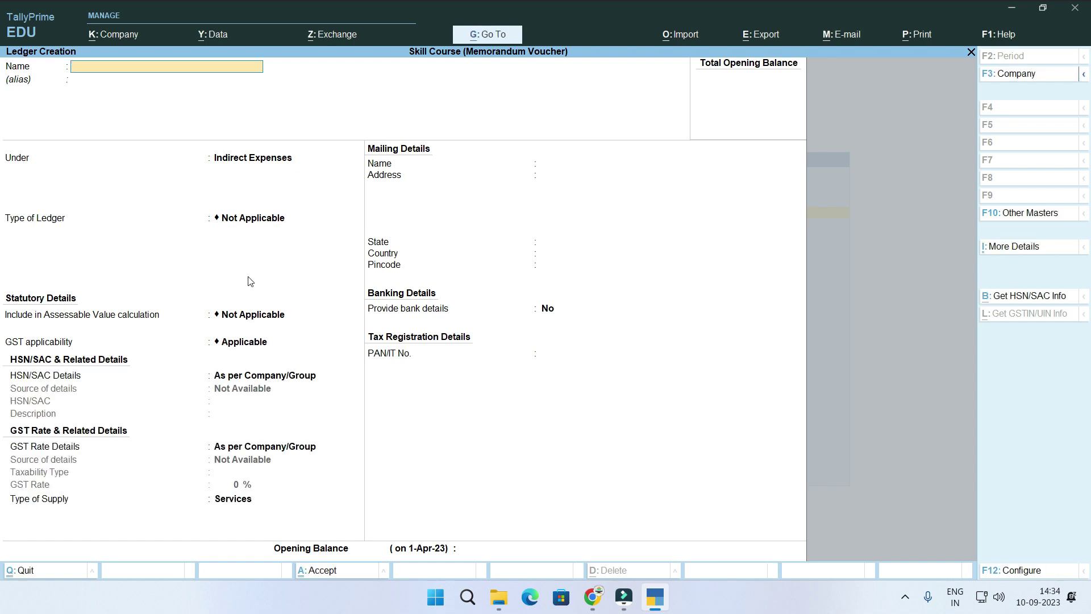
pyautogui.press('Escape')
pyautogui.press('Return')
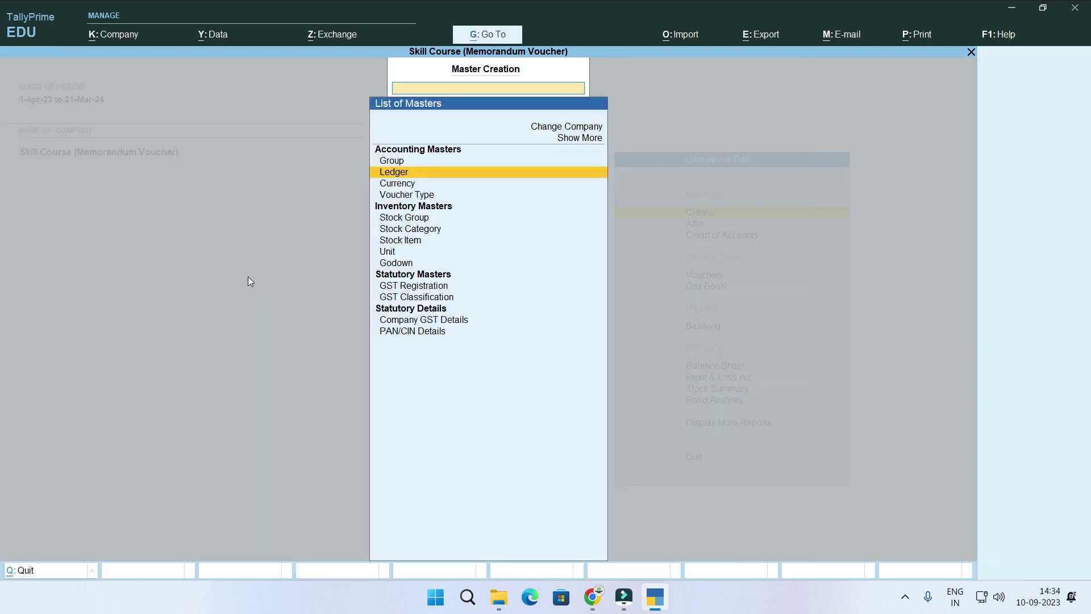
# Open the Cash ledger for alteration from the Gateway of Tally.
pyautogui.press('Escape')
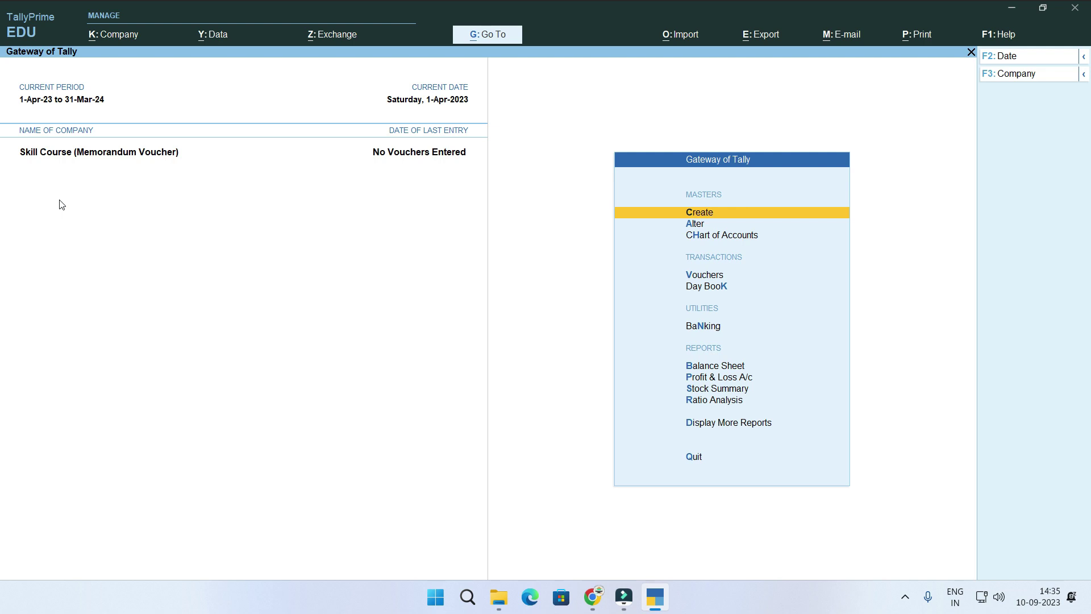
pyautogui.press('Down')
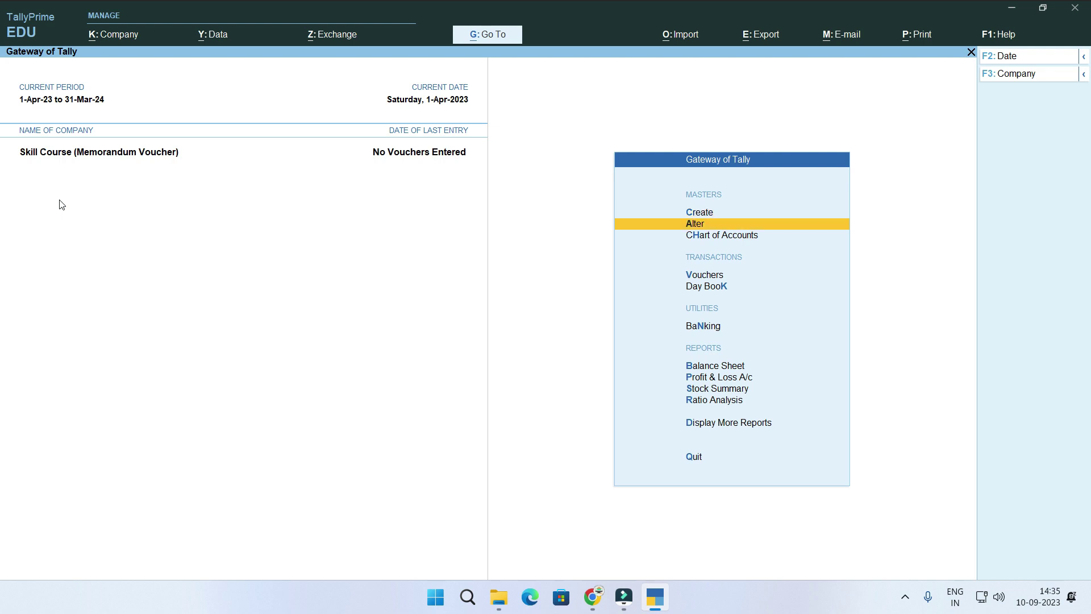
pyautogui.press('Return')
pyautogui.press('Down')
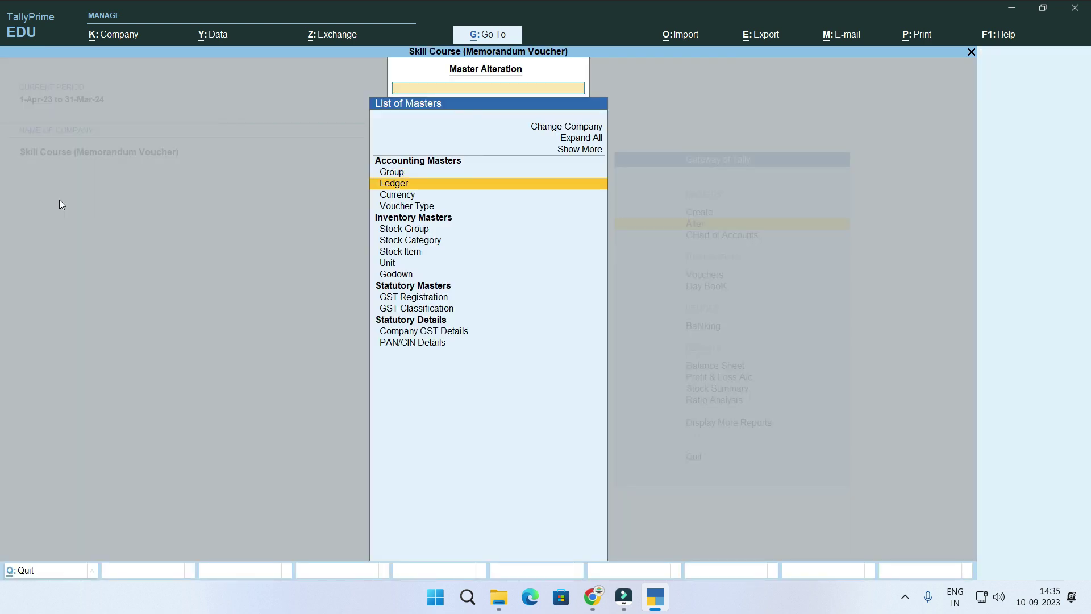
pyautogui.press('Return')
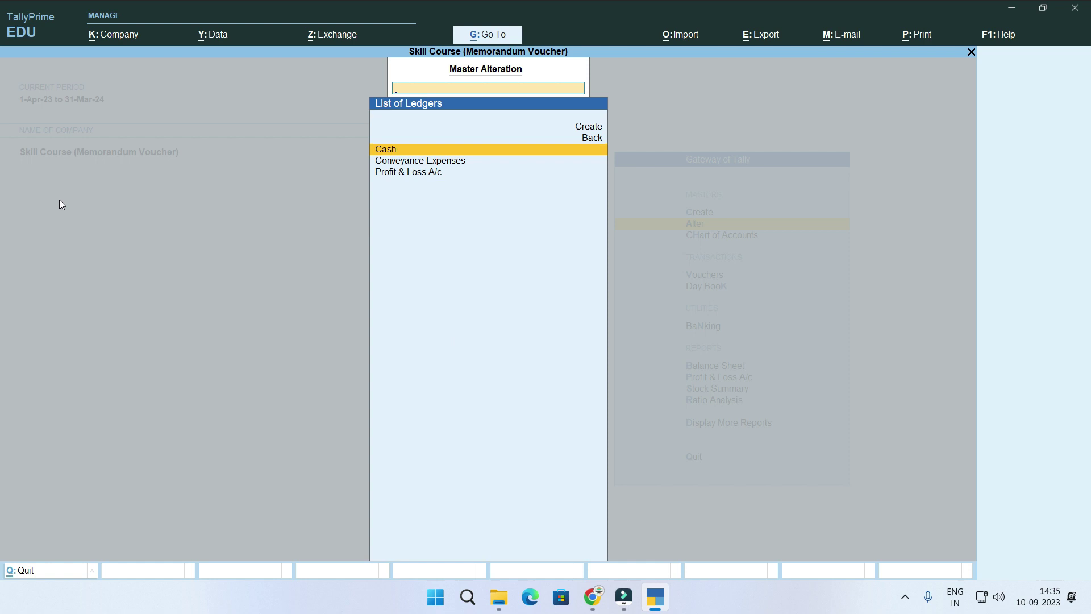
pyautogui.press('Return')
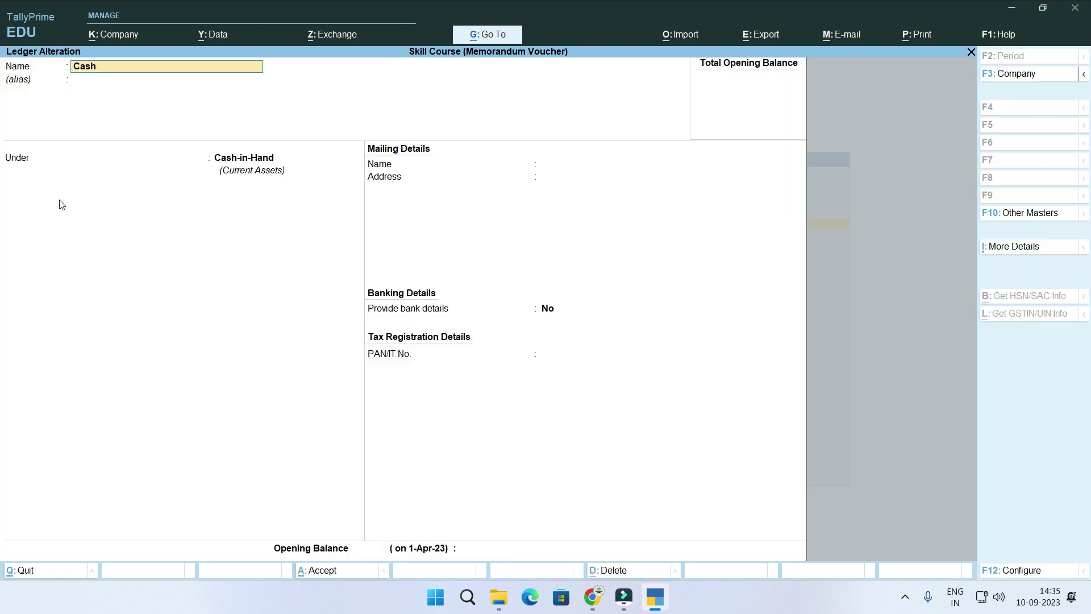
# Give the Cash ledger a 50,000.00 Dr opening balance, save, and return to the Gateway.
pyautogui.press('Return')
pyautogui.press('Return')
pyautogui.press('Return')
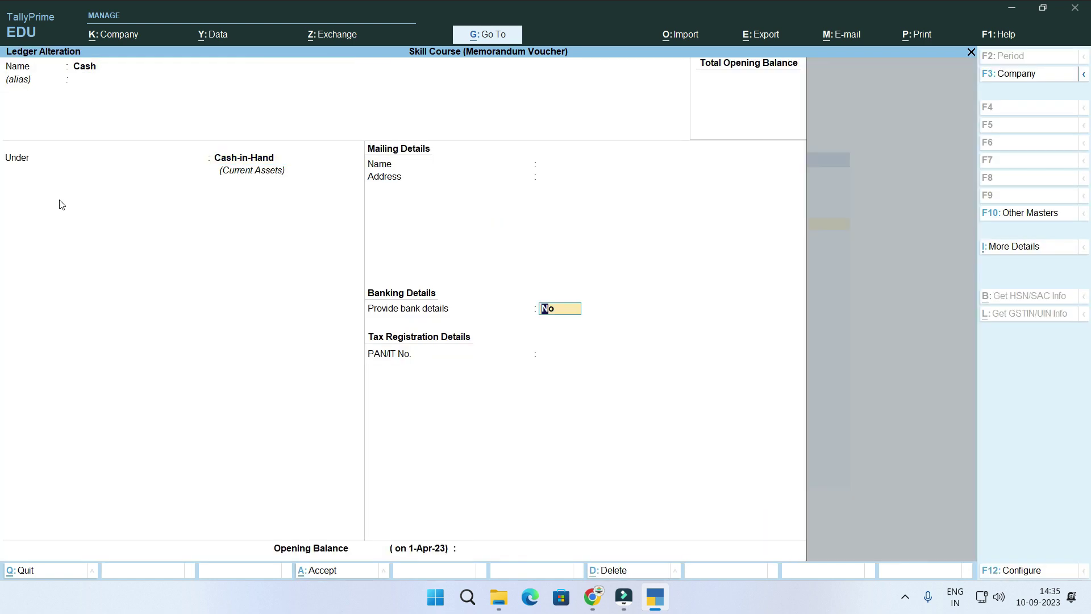
pyautogui.press('Return')
pyautogui.write('50000')
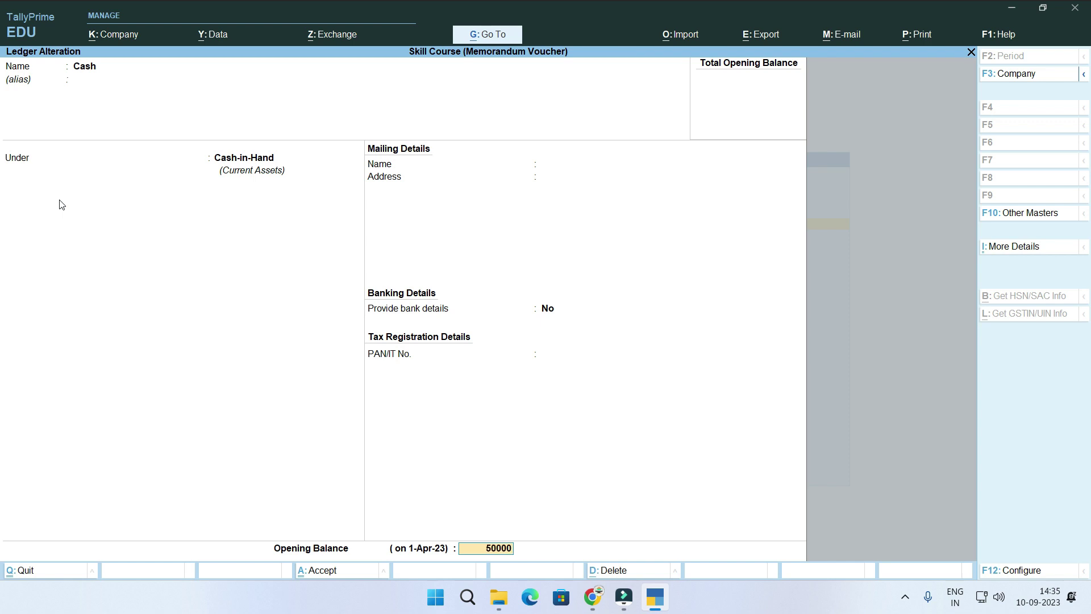
pyautogui.press('Return')
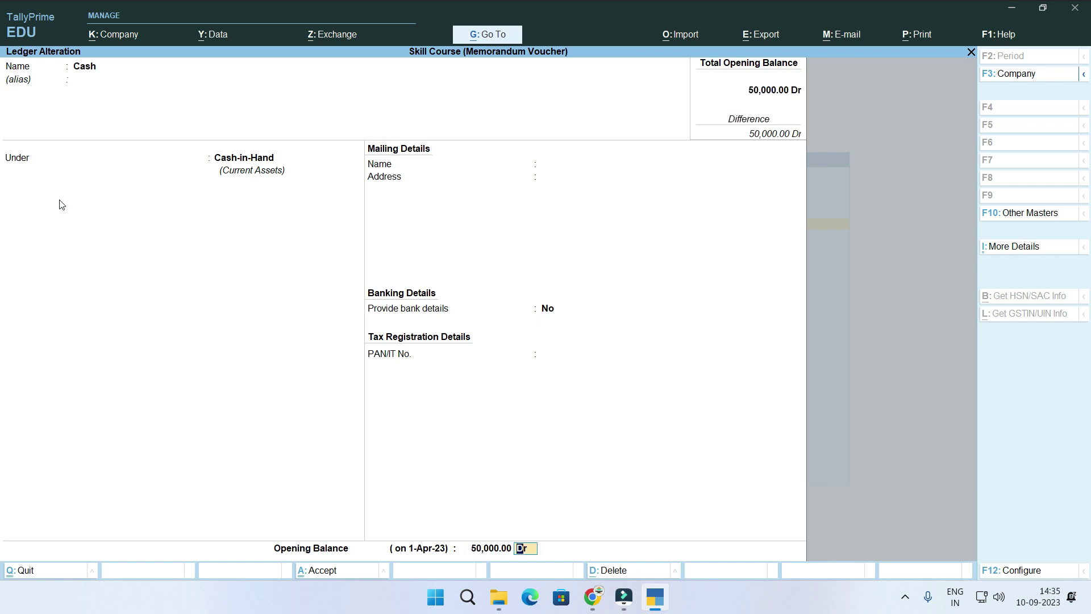
pyautogui.press('Return')
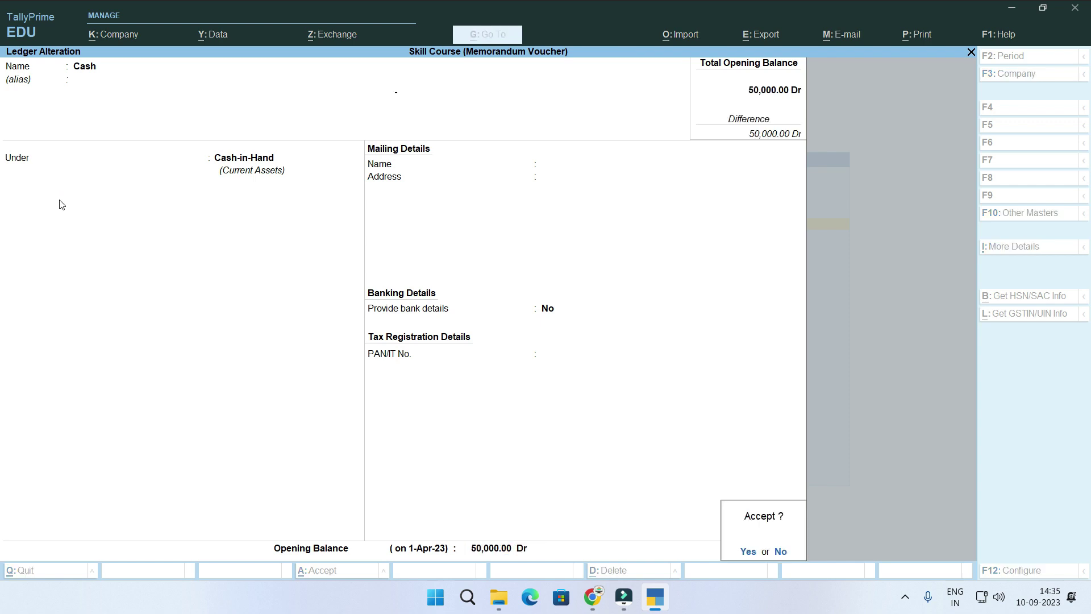
pyautogui.press('Return')
pyautogui.press('Escape')
pyautogui.press('Escape')
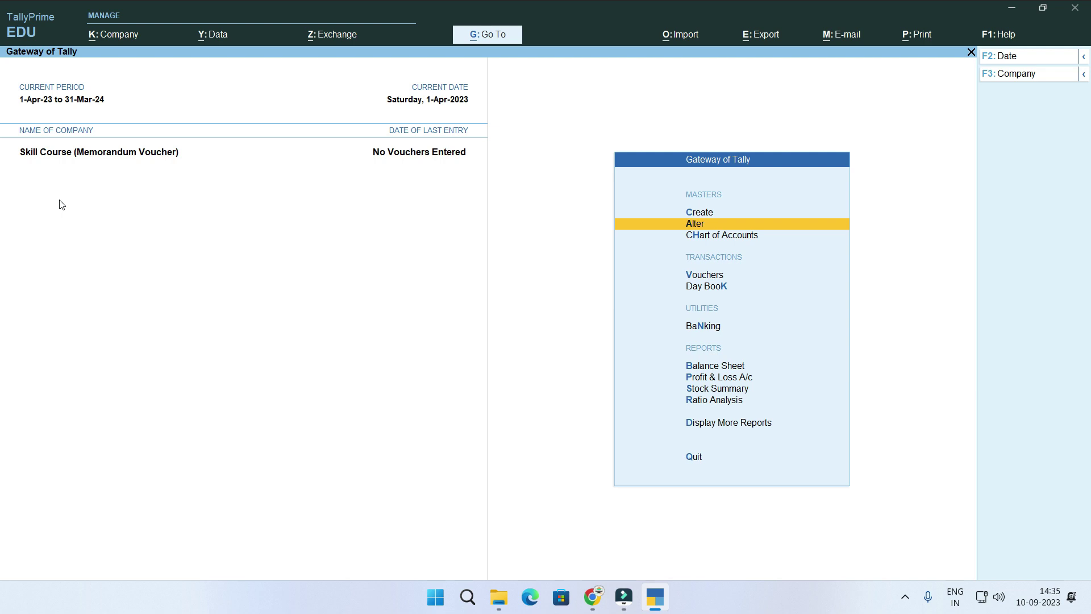
# Start a new voucher, show inactive voucher types, and choose Memorandum.
pyautogui.press('Down')
pyautogui.press('Down')
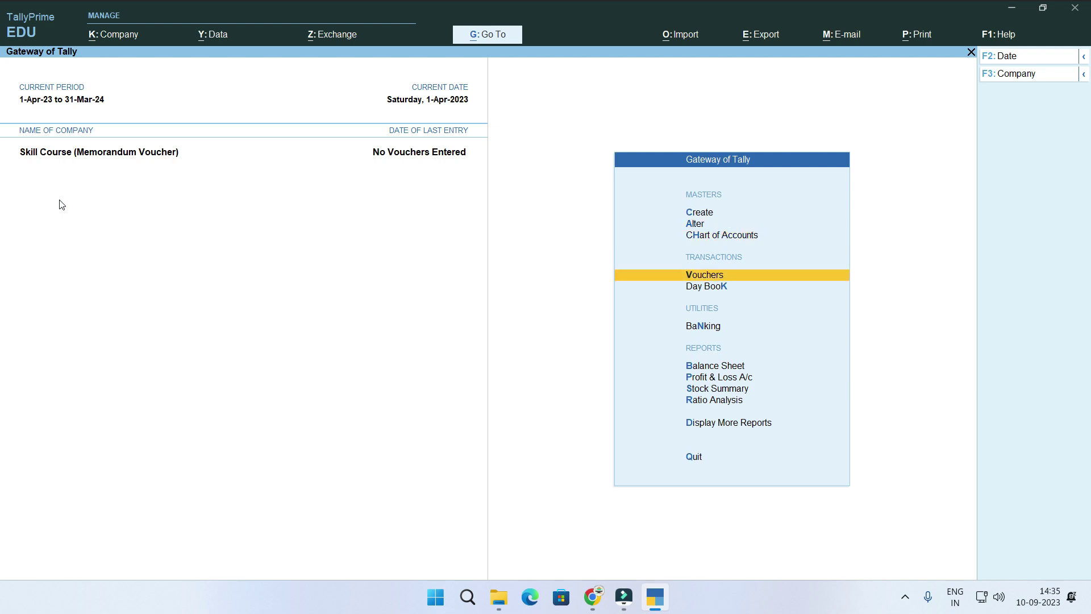
pyautogui.press('Return')
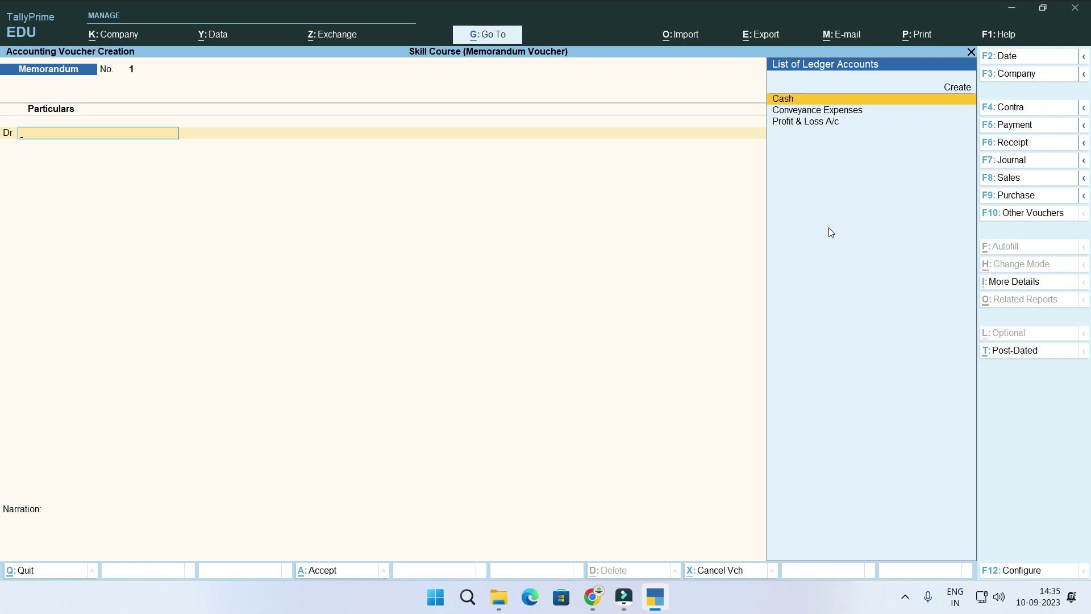
pyautogui.click(1012, 214)
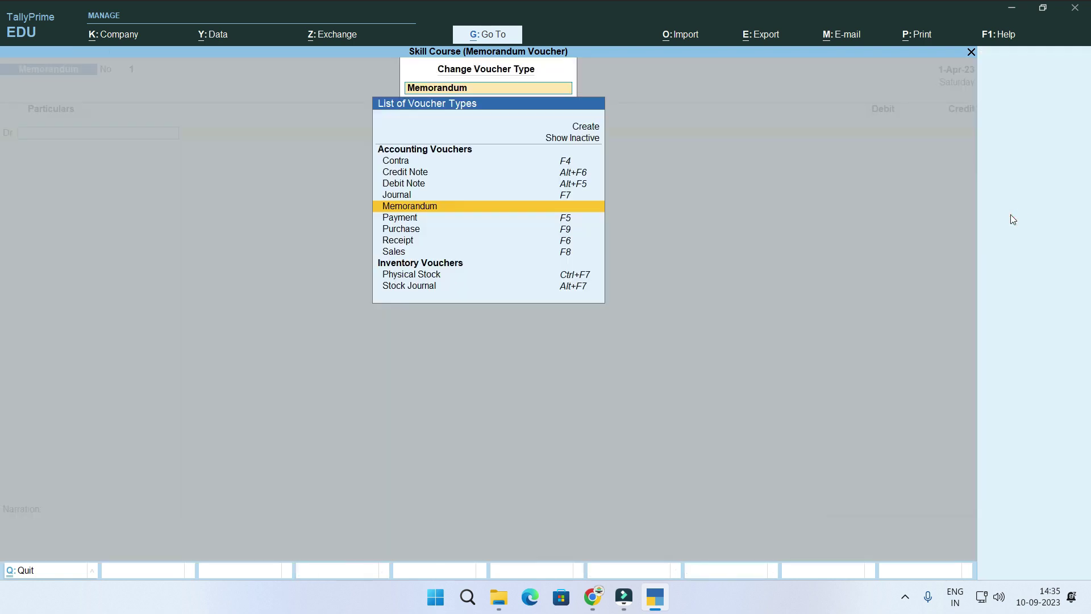
pyautogui.press('Up')
pyautogui.press('Up')
pyautogui.press('Up')
pyautogui.press('Up')
pyautogui.press('Up')
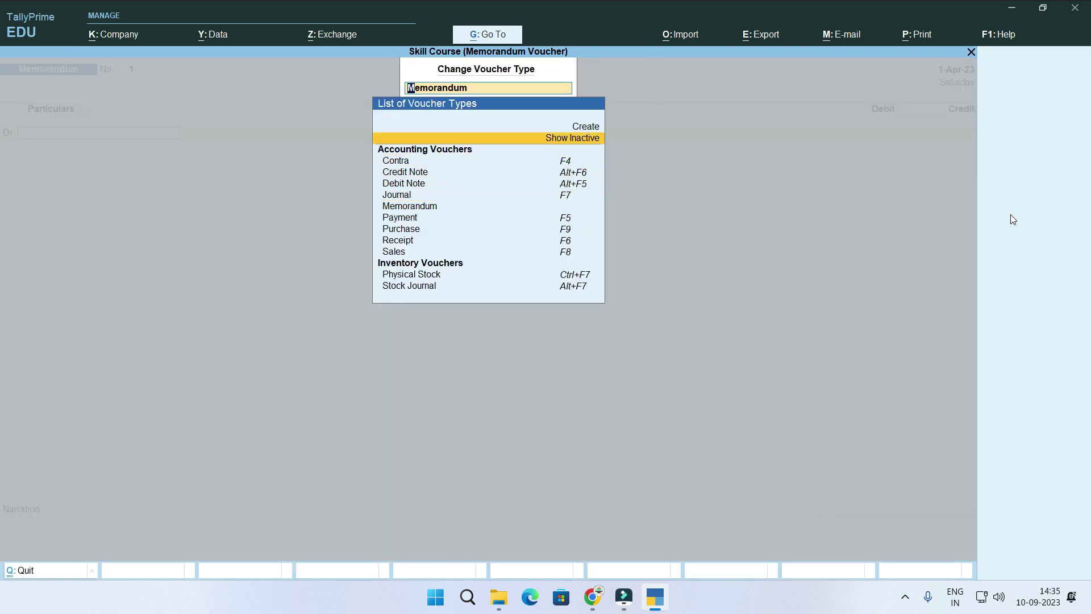
pyautogui.press('Return')
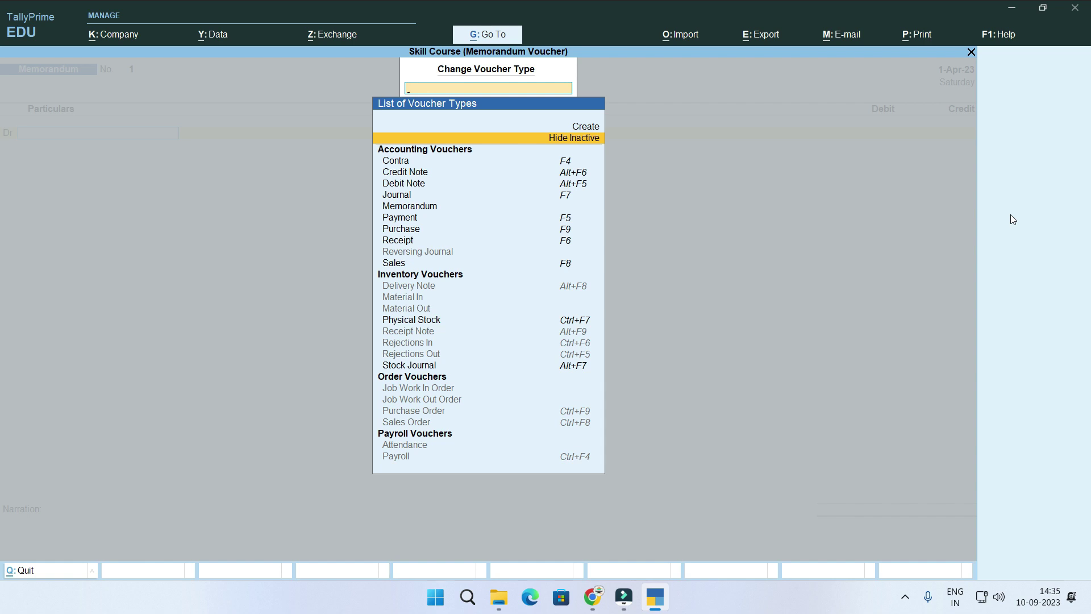
pyautogui.press('Down')
pyautogui.press('Down')
pyautogui.press('Down')
pyautogui.press('Down')
pyautogui.press('Down')
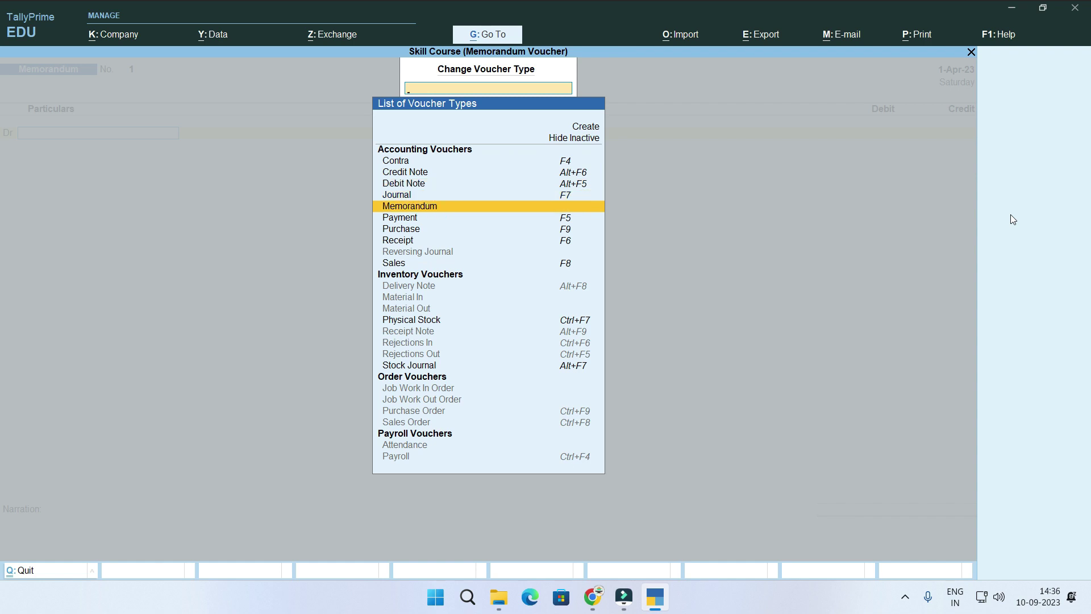
pyautogui.press('Return')
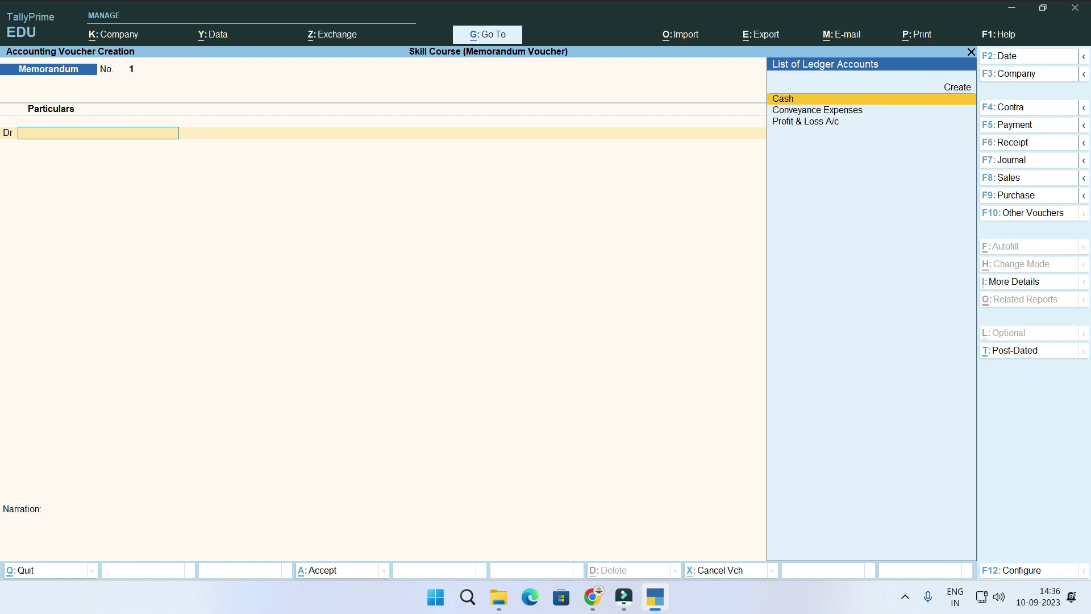
# Record Conveyance Expenses Dr 15,000 and Cash Cr 15,000 with a narration, and save.
pyautogui.press('Down')
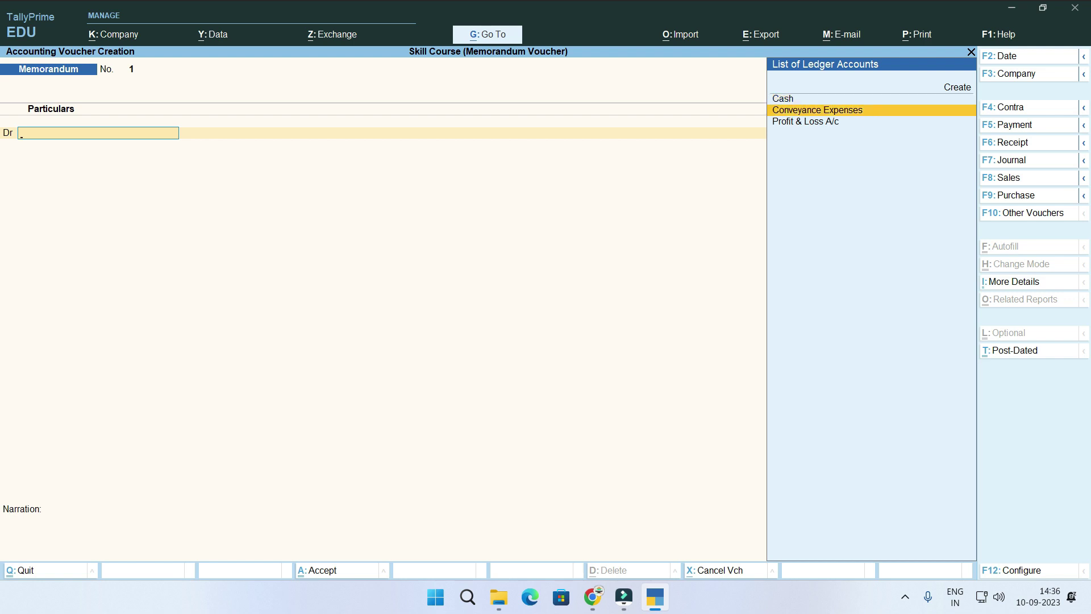
pyautogui.press('Return')
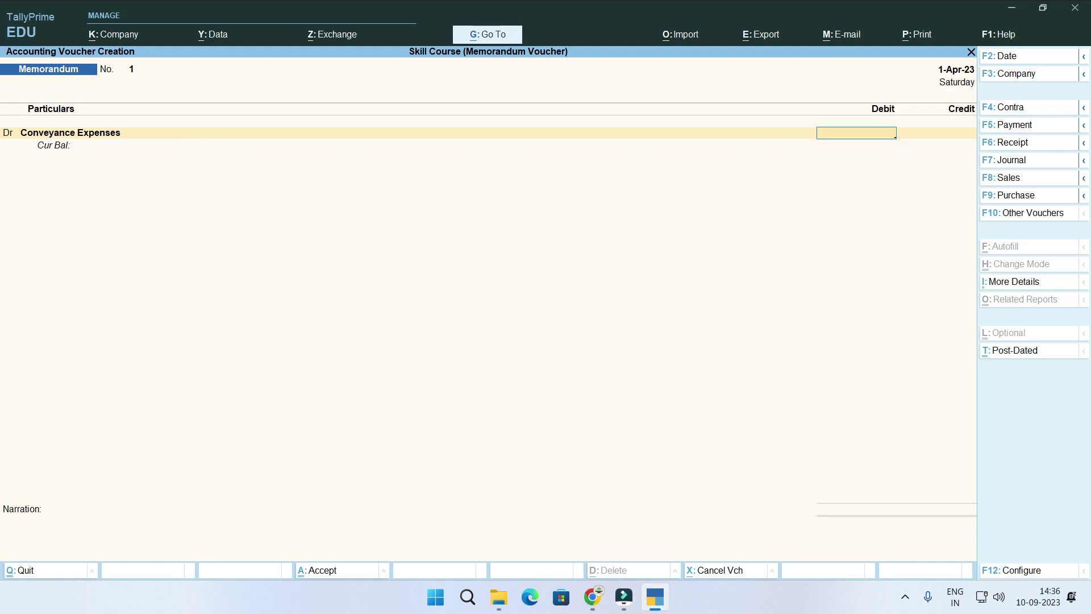
pyautogui.write('15000')
pyautogui.press('Return')
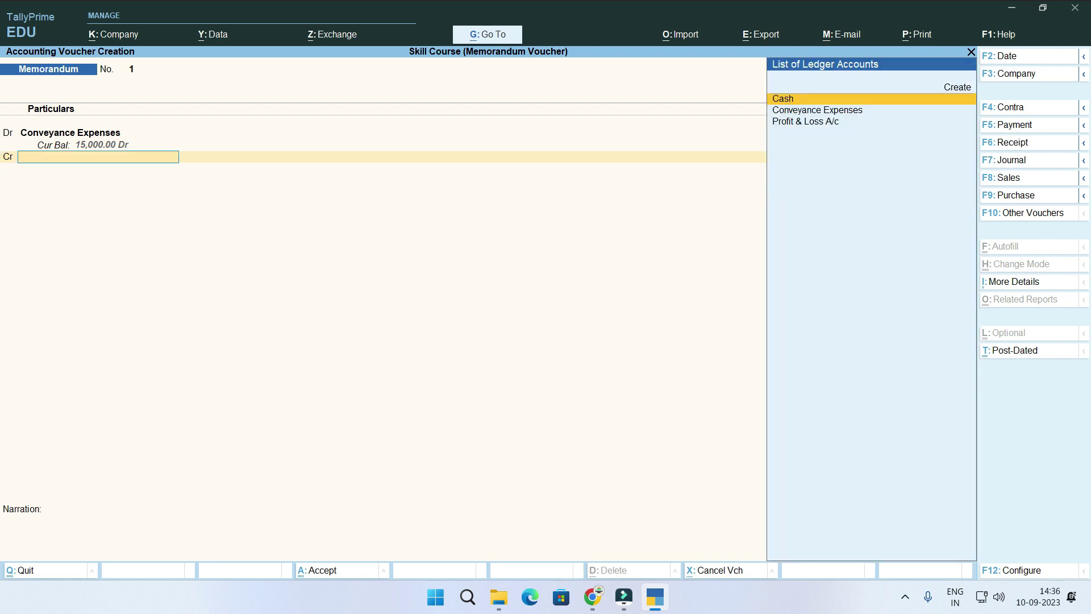
pyautogui.press('Return')
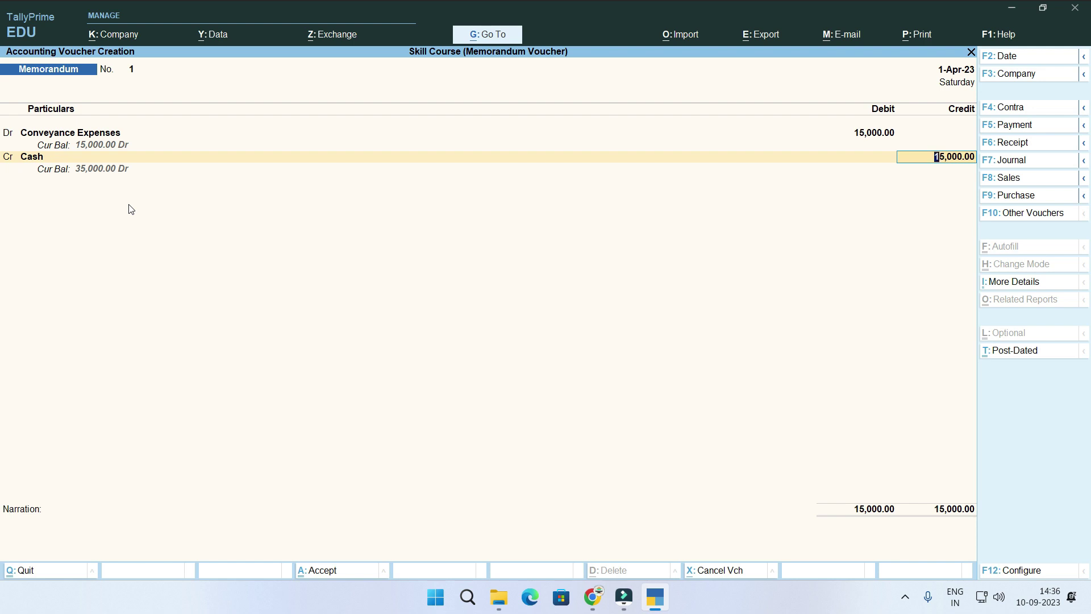
pyautogui.press('Return')
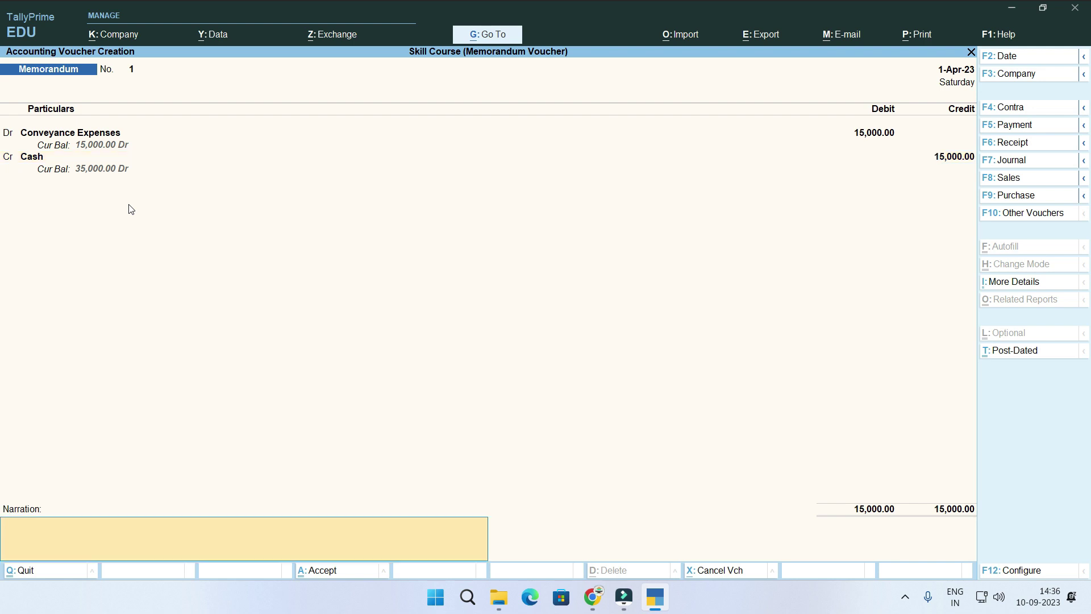
pyautogui.hotkey('ctrl', 'alt', 'v')
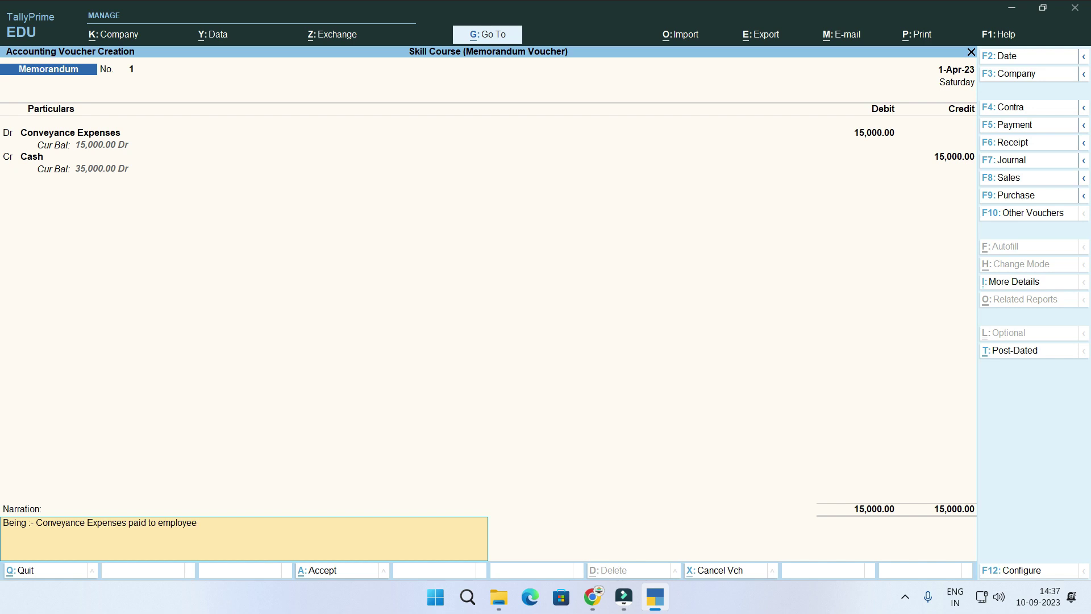
pyautogui.press('Return')
pyautogui.press('Return')
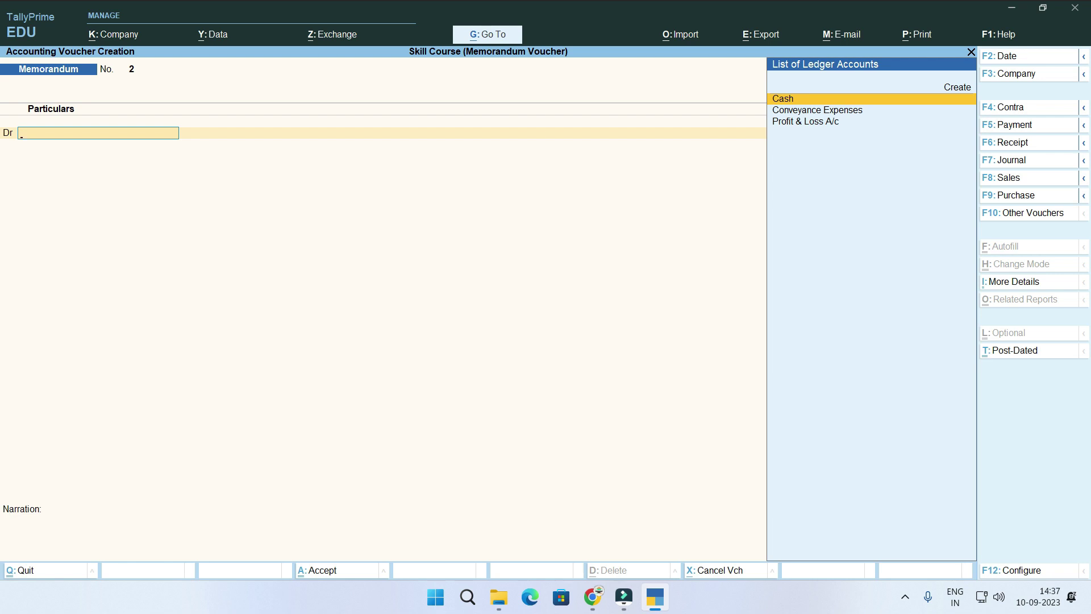
# Leave voucher entry and view the Conveyance Expenses ledger report under Account Books.
pyautogui.press('Escape')
pyautogui.press('Return')
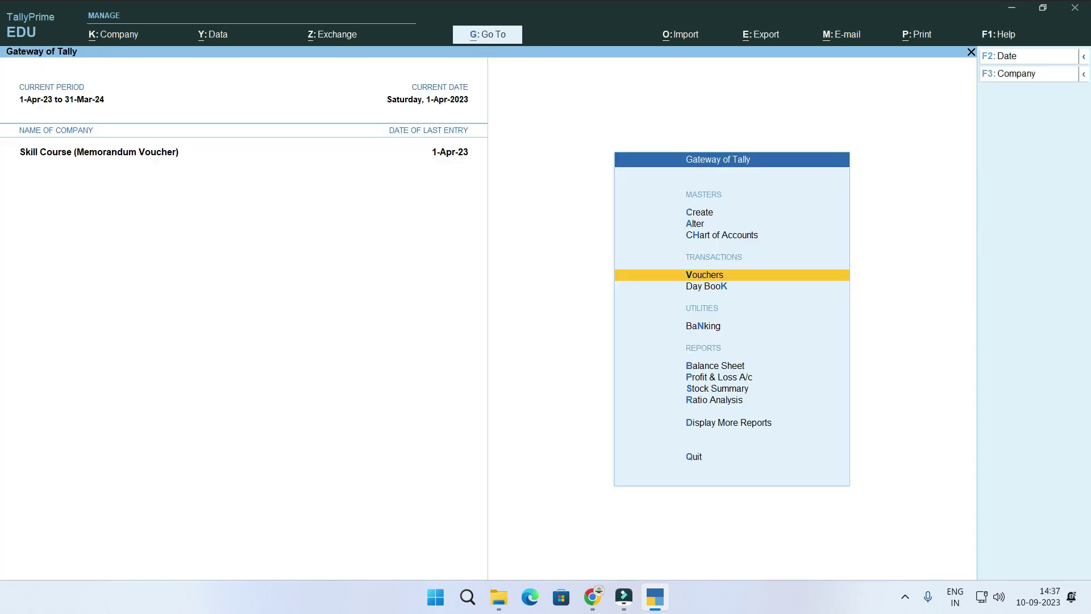
pyautogui.press('Down')
pyautogui.press('Down')
pyautogui.press('Down')
pyautogui.press('Down')
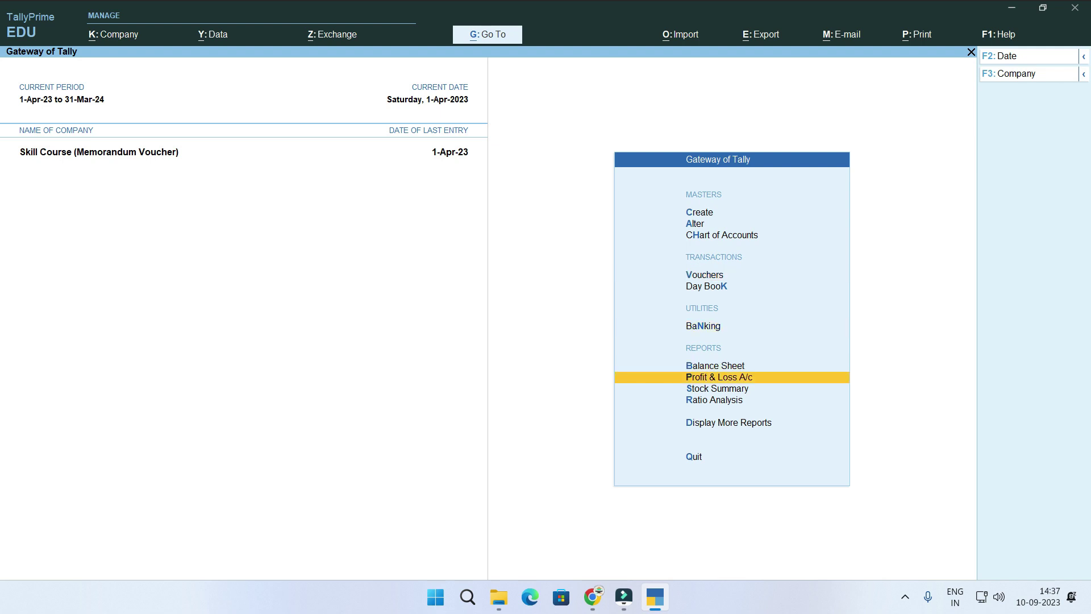
pyautogui.press('Down')
pyautogui.press('Down')
pyautogui.press('Down')
pyautogui.press('Return')
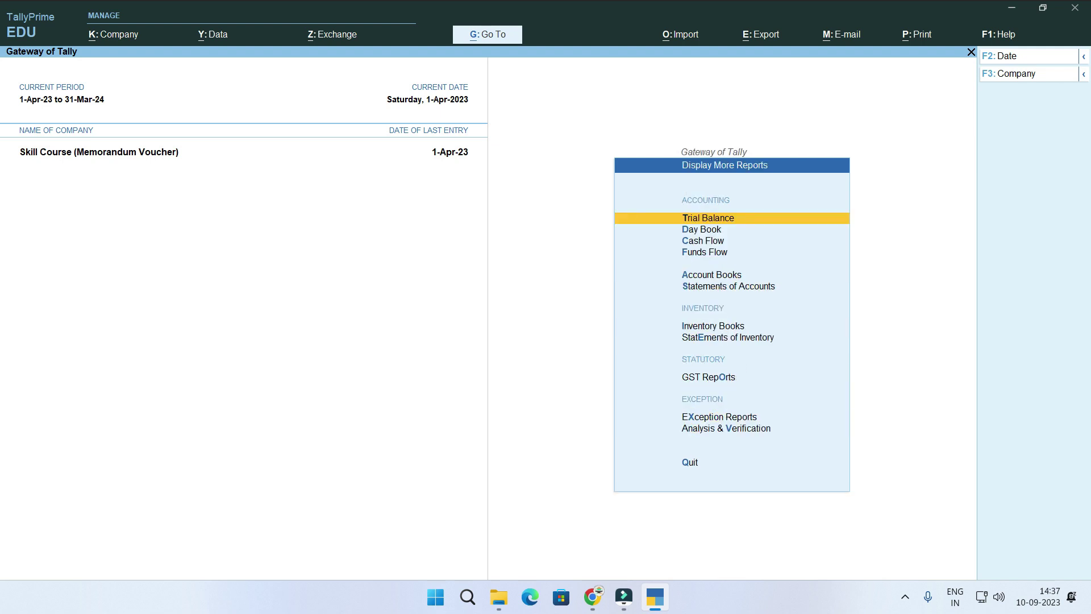
pyautogui.press('Down')
pyautogui.press('Down')
pyautogui.press('Down')
pyautogui.press('Down')
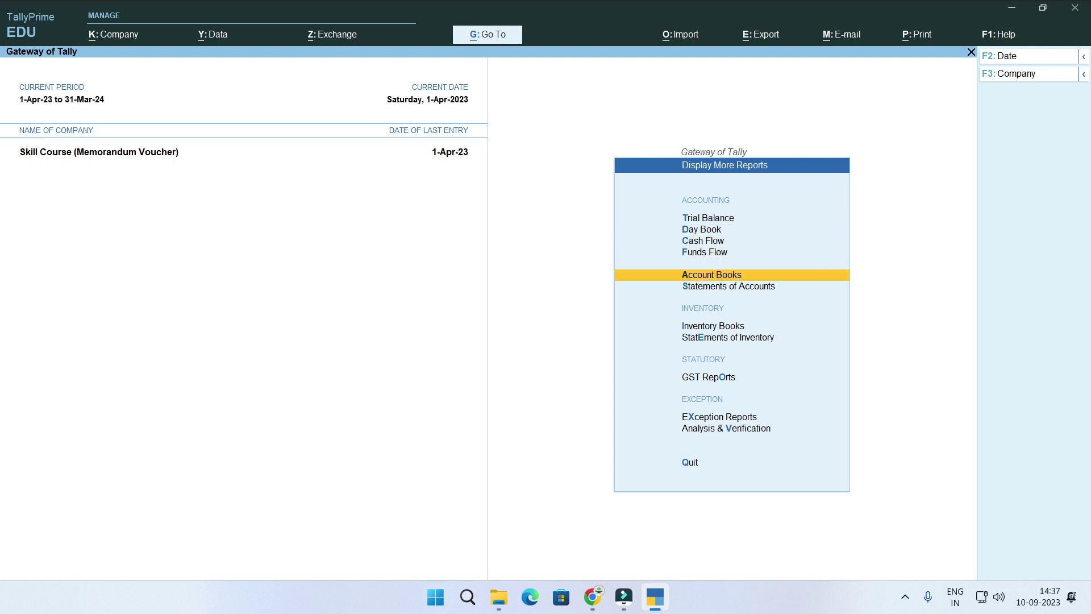
pyautogui.press('Return')
pyautogui.press('Down')
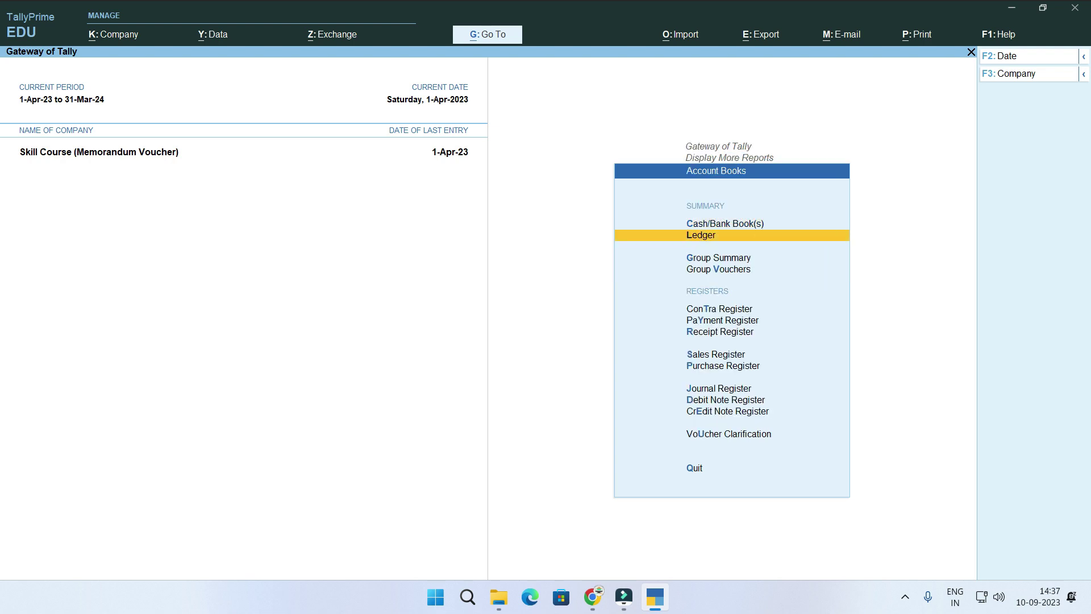
pyautogui.press('Return')
pyautogui.press('Down')
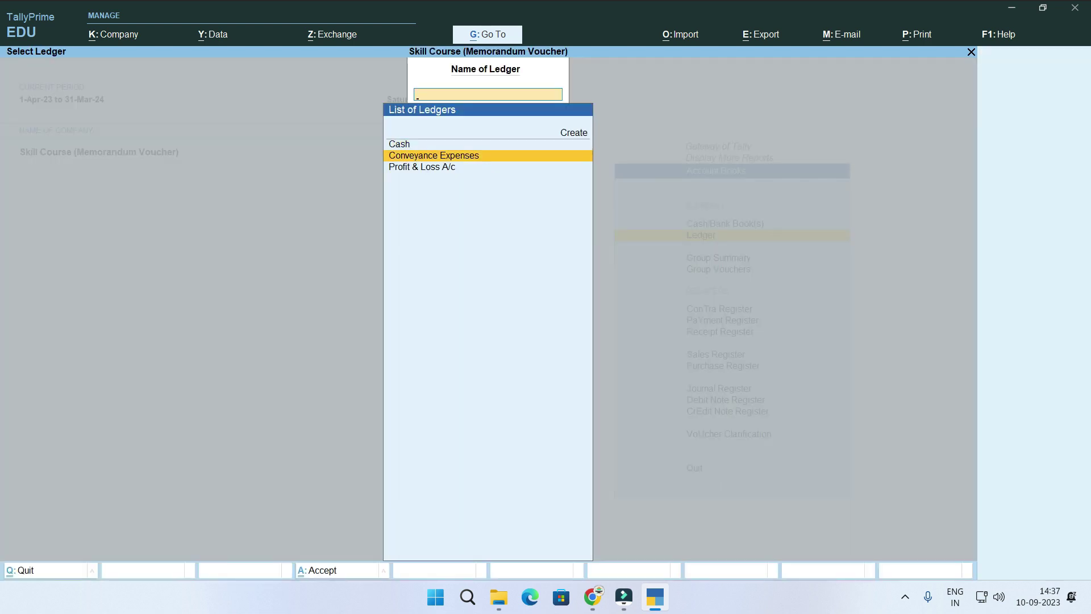
pyautogui.press('Return')
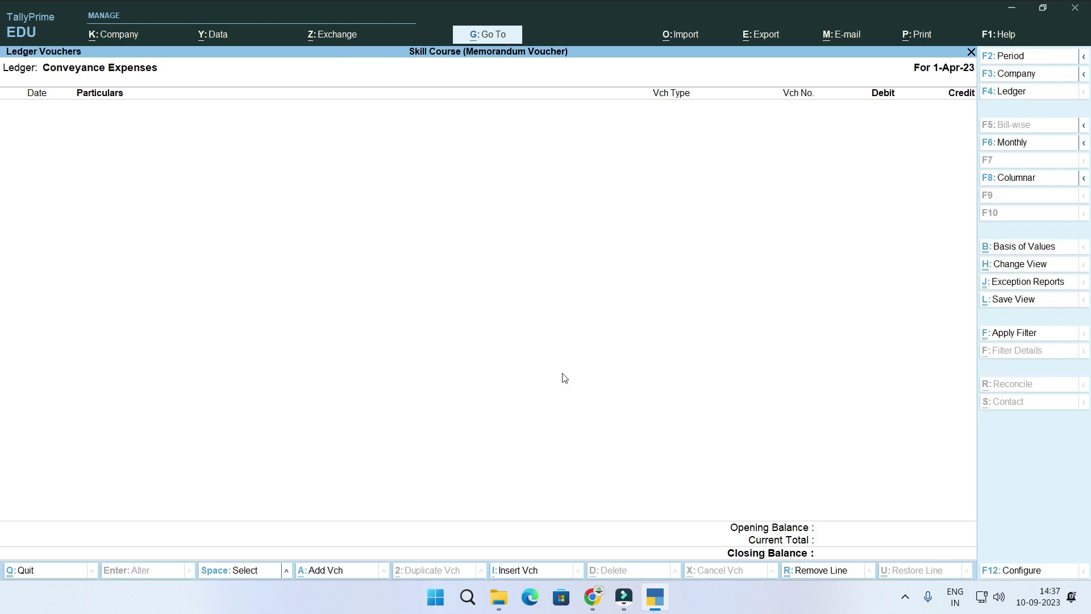
# Check the Cash ledger, which shows only the 50,000.00 opening balance.
pyautogui.press('F4')
pyautogui.press('Up')
pyautogui.press('Return')
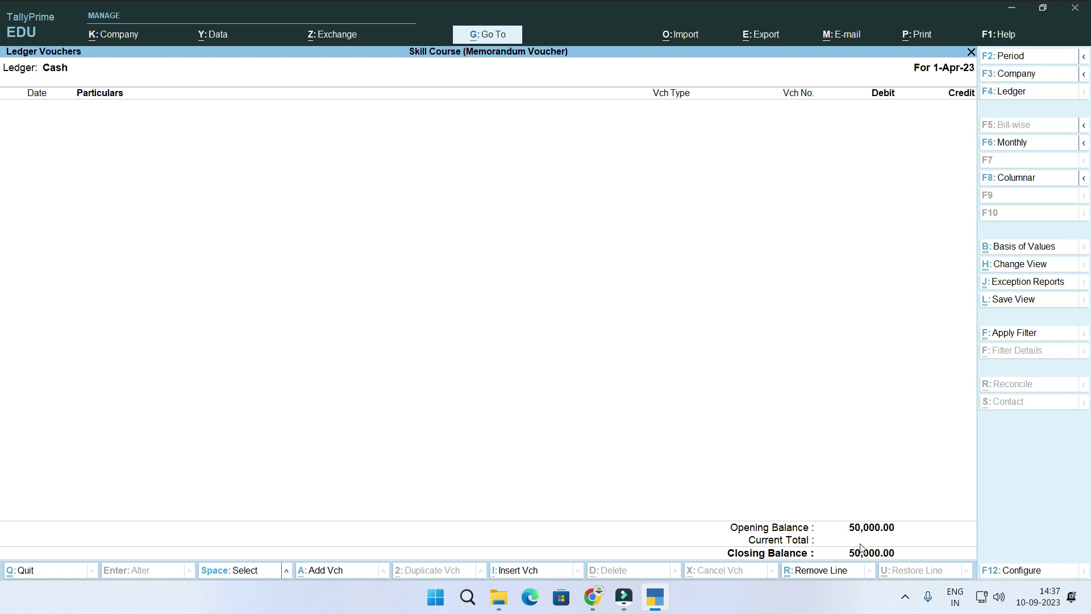
pyautogui.press('Escape')
pyautogui.press('Escape')
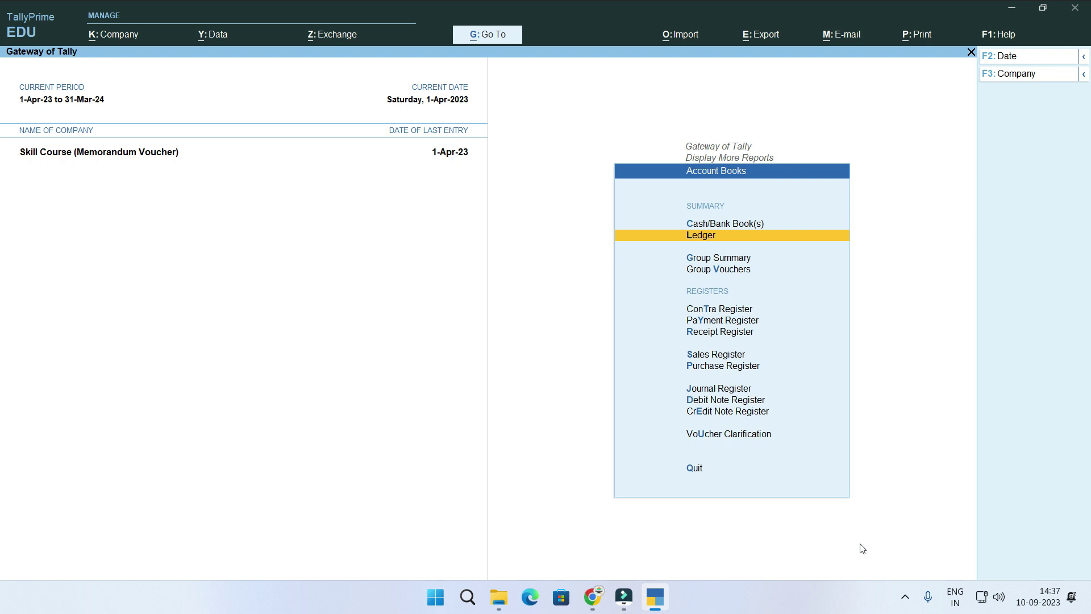
# Open April's conveyance voucher from Exception Reports > Memorandum Register.
pyautogui.press('Escape')
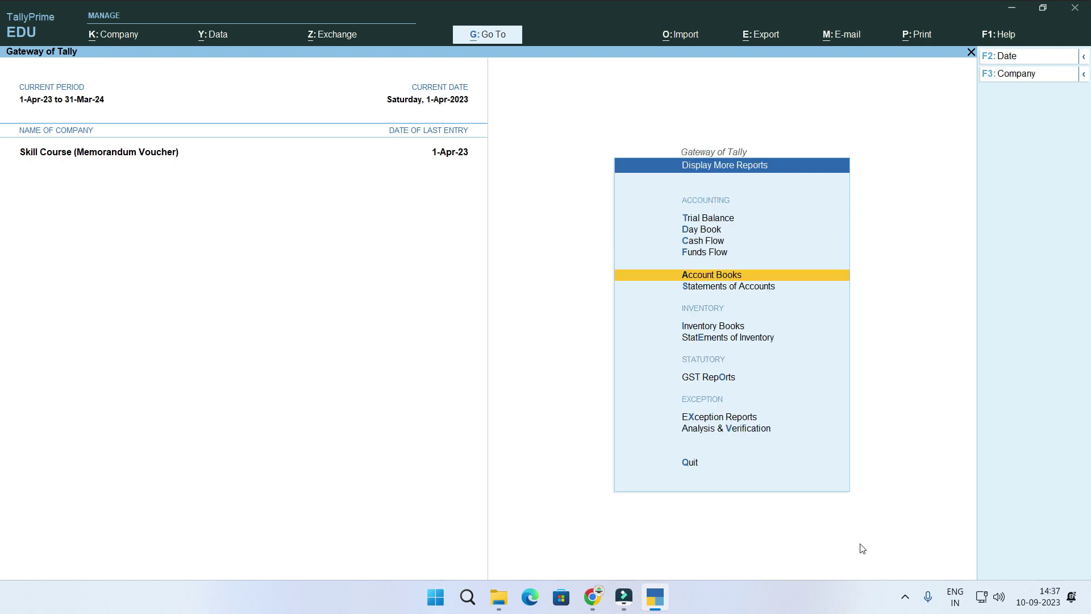
pyautogui.press('Escape')
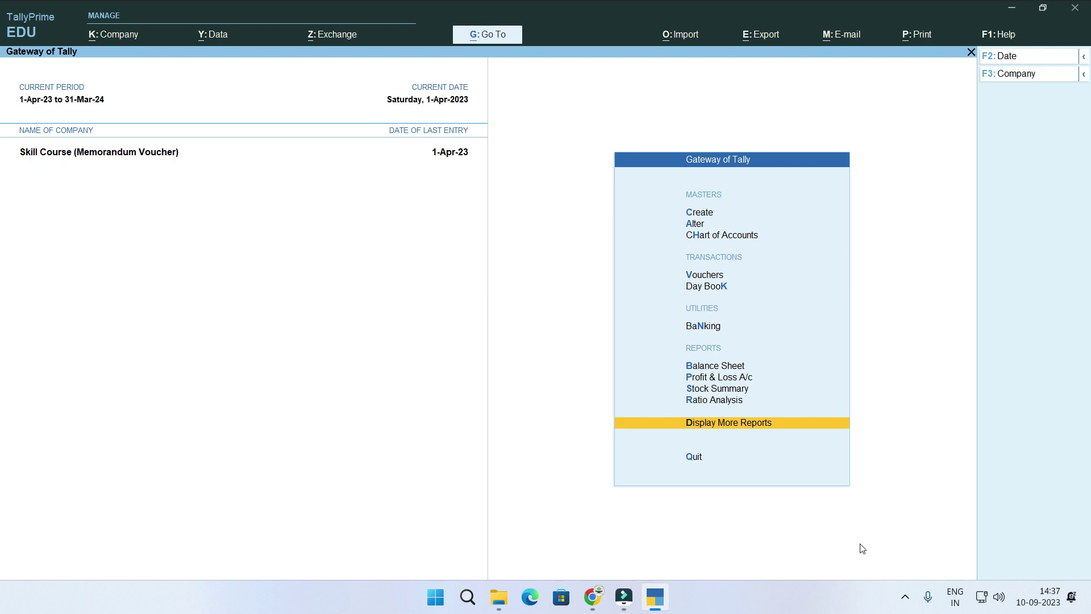
pyautogui.press('Return')
pyautogui.press('Down')
pyautogui.press('Down')
pyautogui.press('Down')
pyautogui.press('Down')
pyautogui.press('Down')
pyautogui.press('Down')
pyautogui.press('Down')
pyautogui.press('Down')
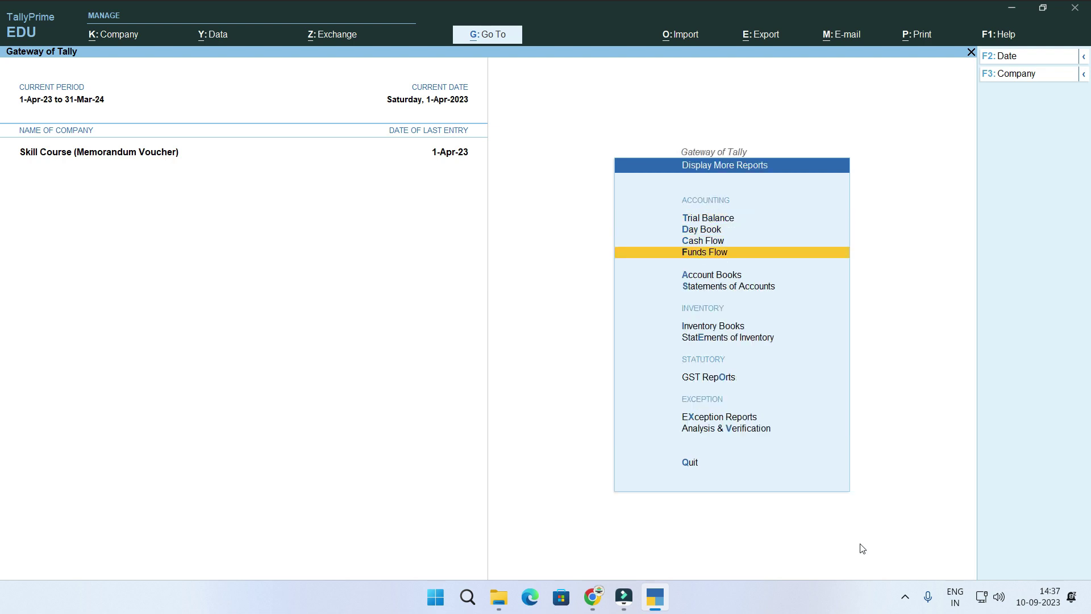
pyautogui.press('Down')
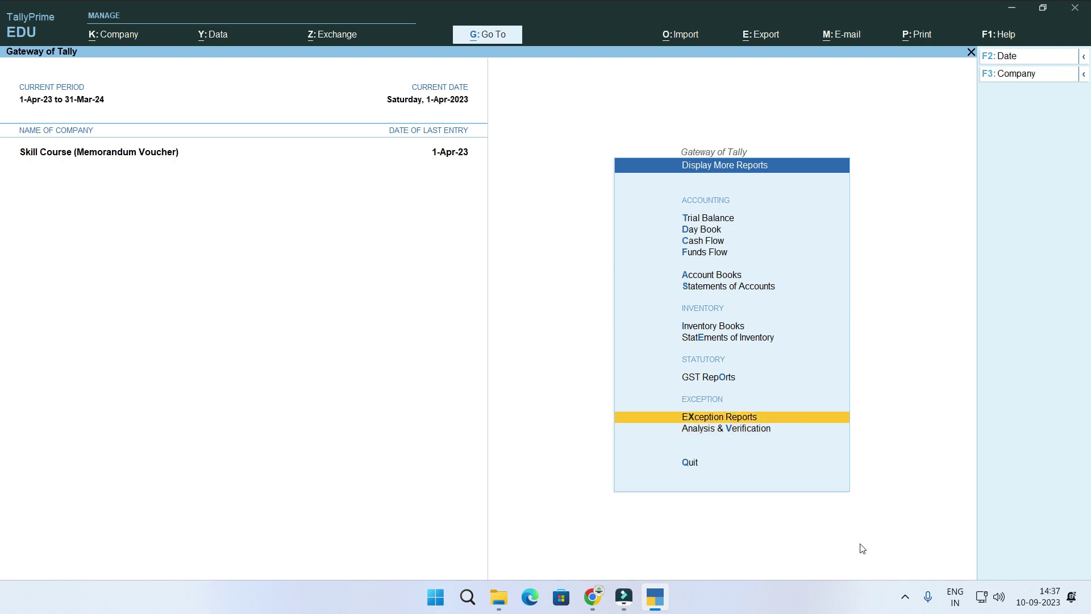
pyautogui.press('Return')
pyautogui.press('Down')
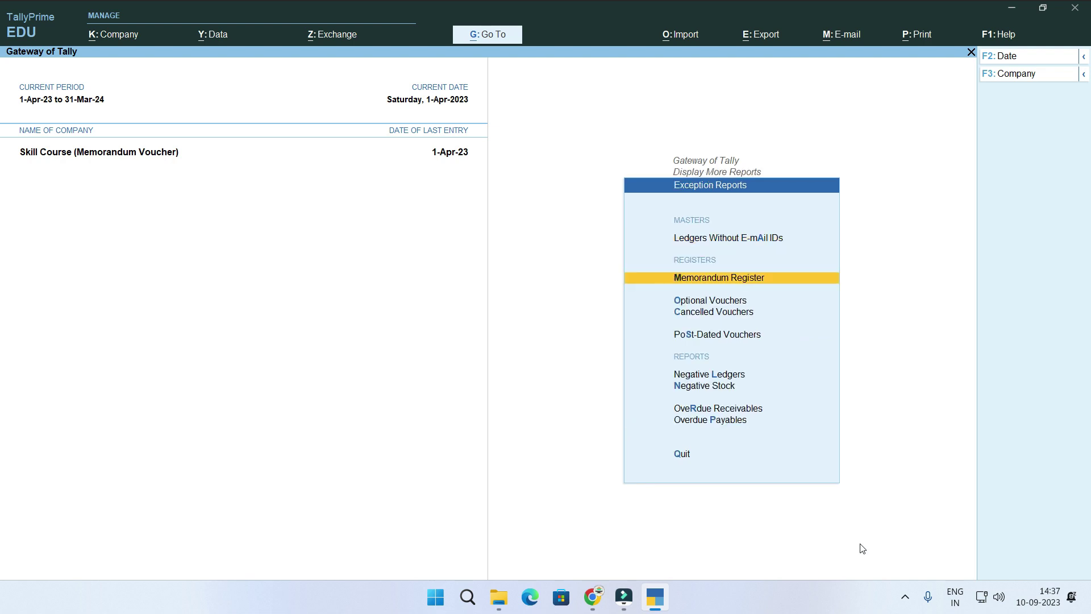
pyautogui.press('Return')
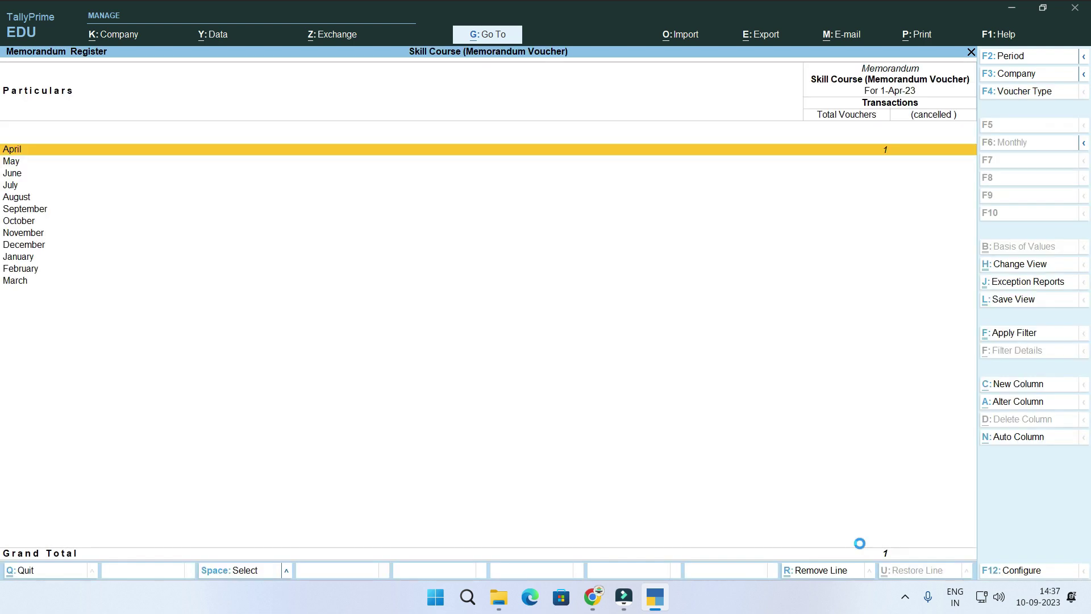
pyautogui.press('Return')
pyautogui.press('Return')
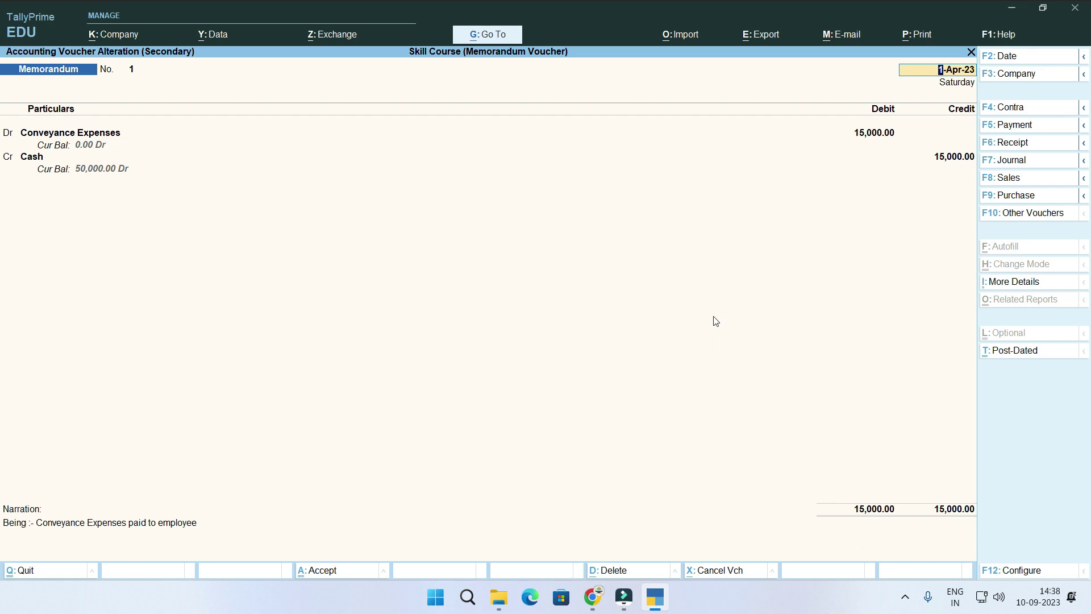
# Change the debit to 12,500, convert the voucher to Payment, and save it.
pyautogui.click(890, 133)
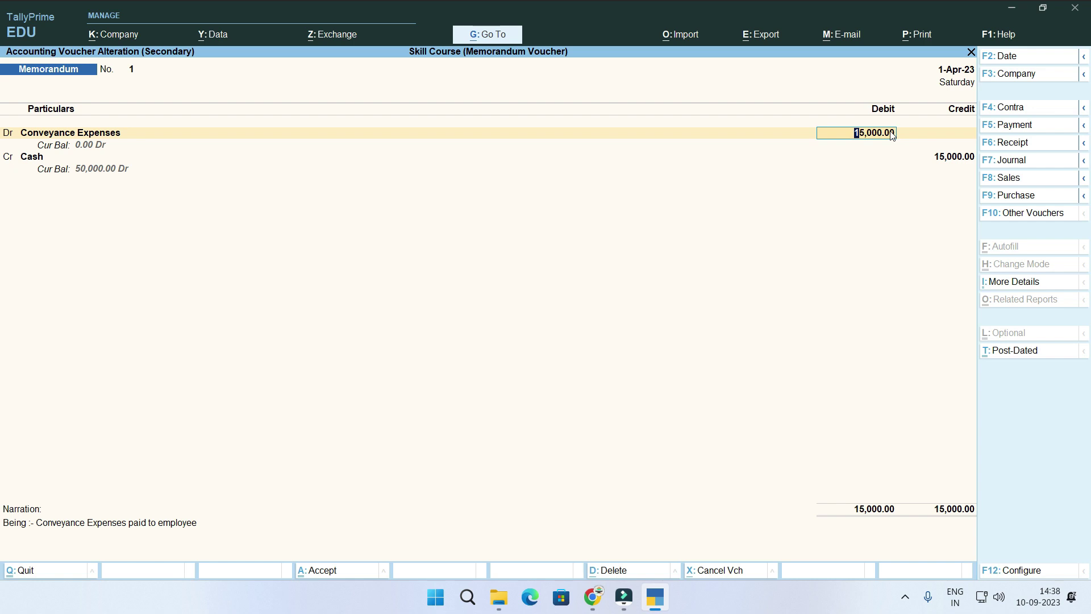
pyautogui.write('12,500')
pyautogui.press('Return')
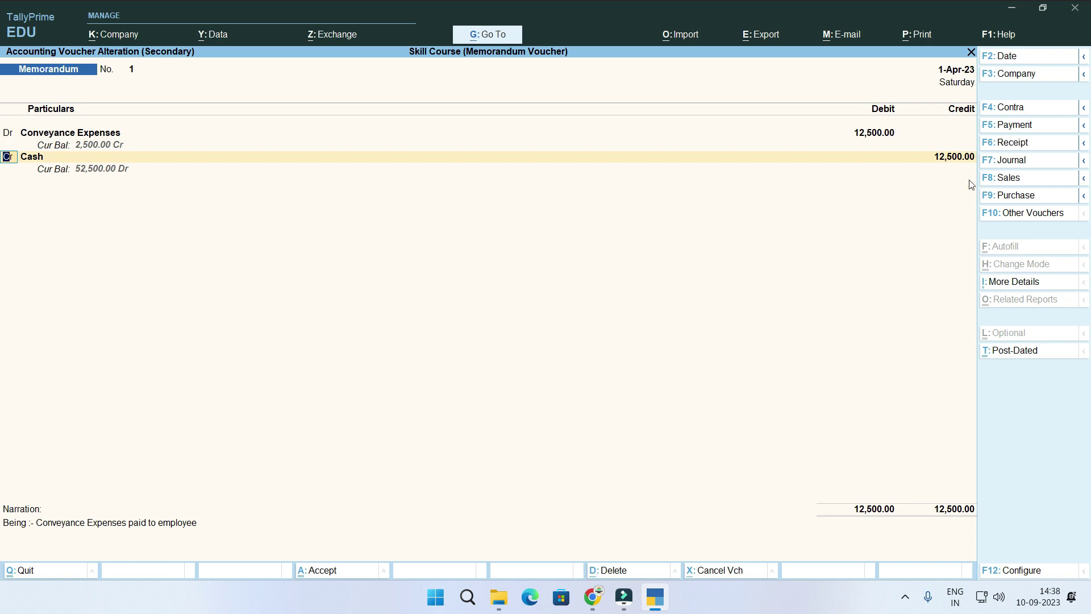
pyautogui.click(1024, 127)
pyautogui.press('Return')
pyautogui.press('Return')
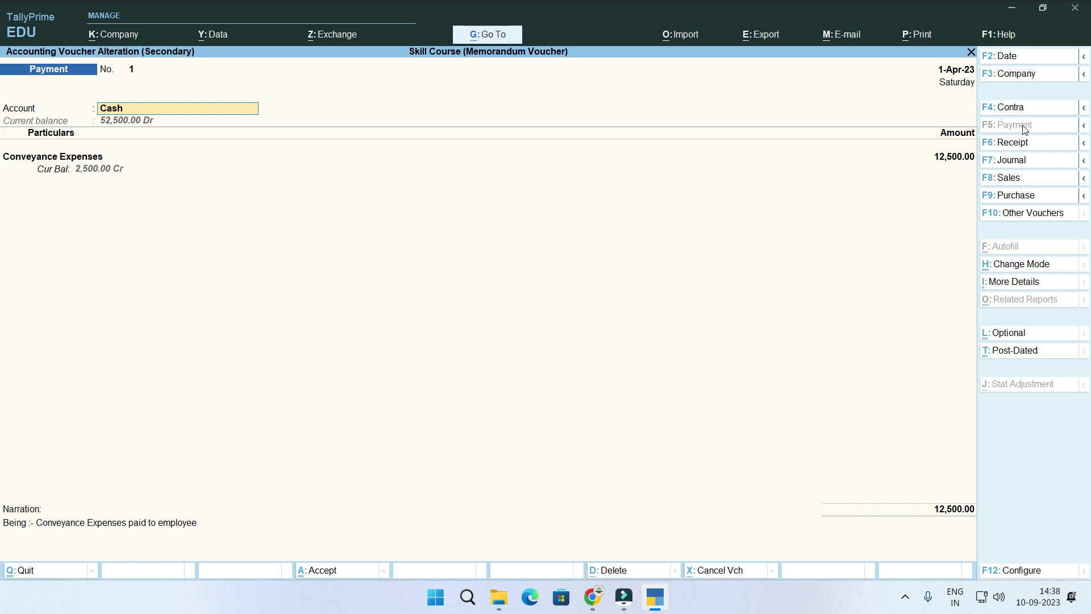
pyautogui.press('Return')
pyautogui.press('Return')
pyautogui.press('Return')
pyautogui.press('Return')
pyautogui.press('Return')
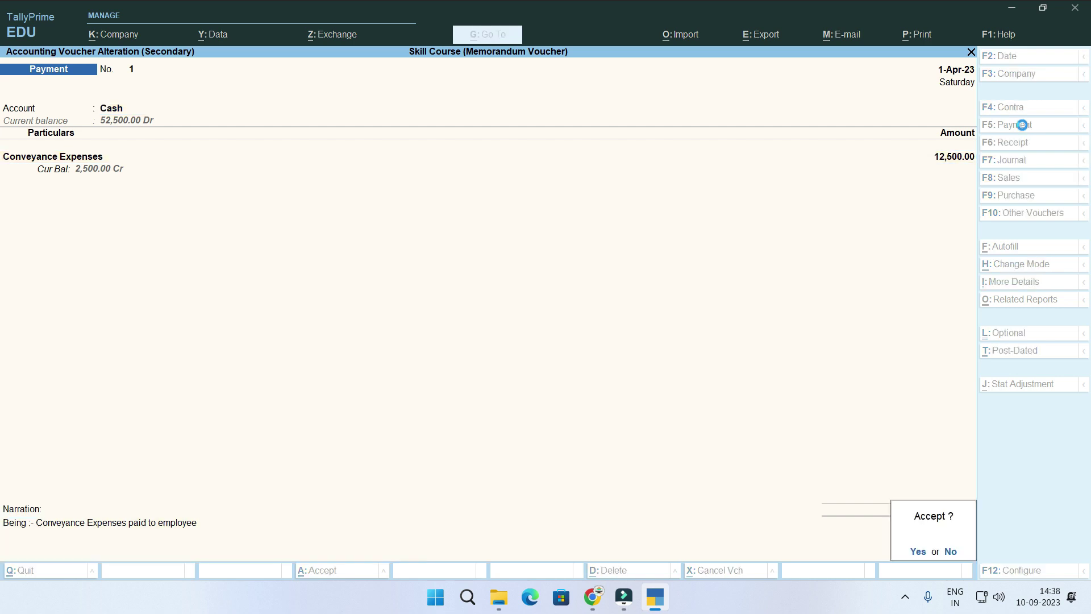
pyautogui.press('Escape')
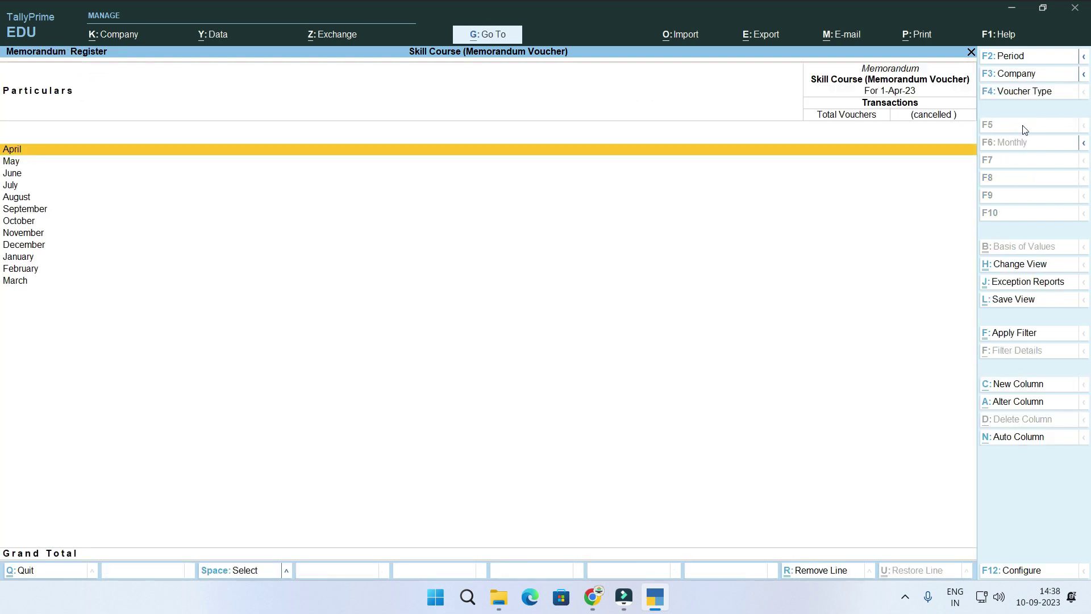
# Check the 12,500.00 Payment voucher in the Day Book without changing it.
pyautogui.press('Escape')
pyautogui.press('Escape')
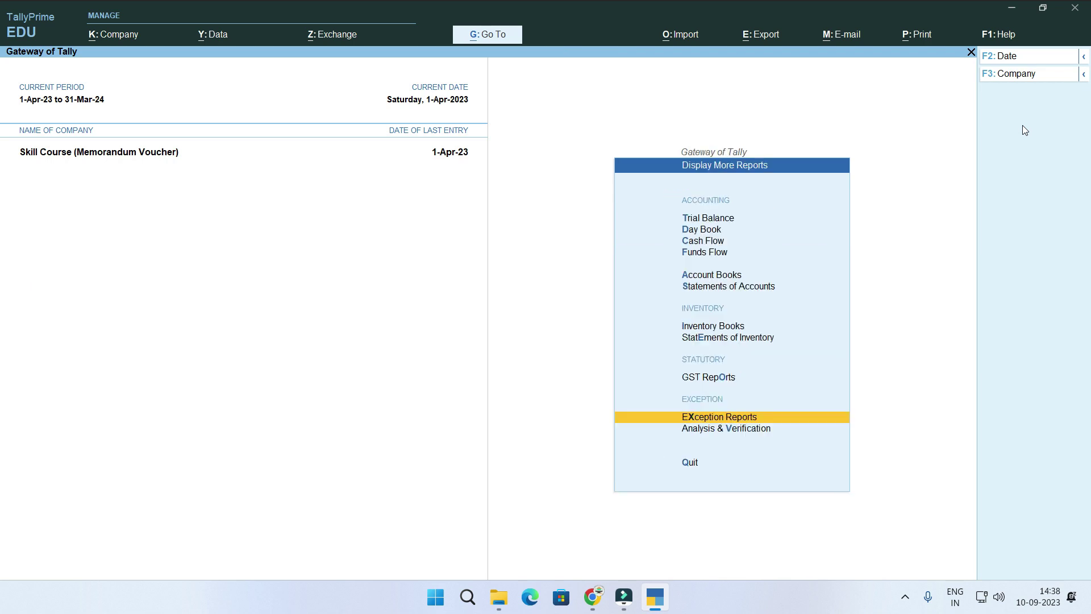
pyautogui.press('Up')
pyautogui.press('Up')
pyautogui.press('Escape')
pyautogui.press('Up')
pyautogui.press('Up')
pyautogui.press('Up')
pyautogui.press('Up')
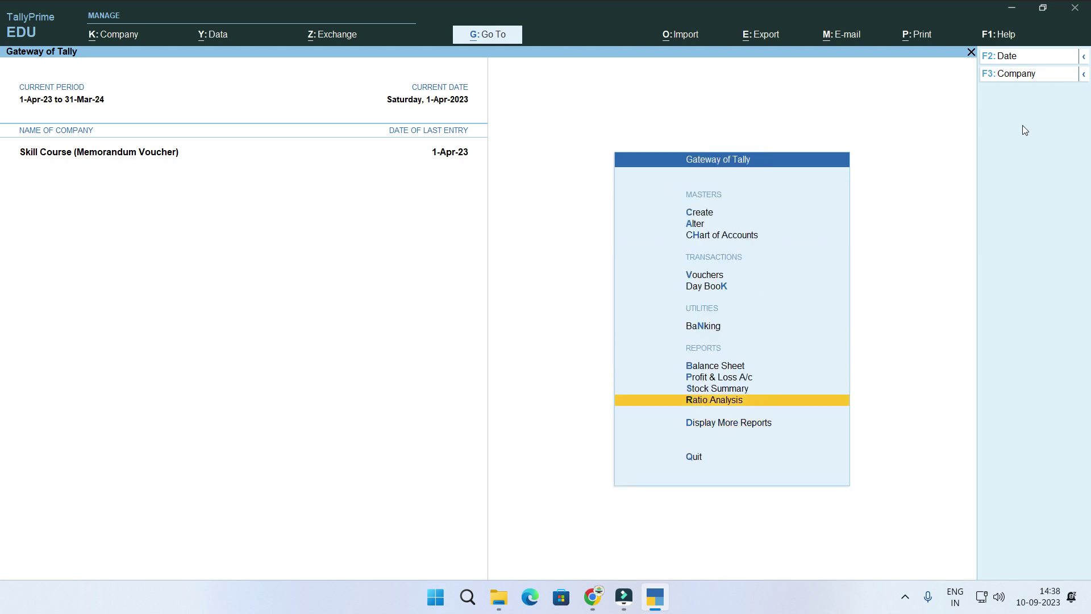
pyautogui.press('Up')
pyautogui.press('Up')
pyautogui.press('Return')
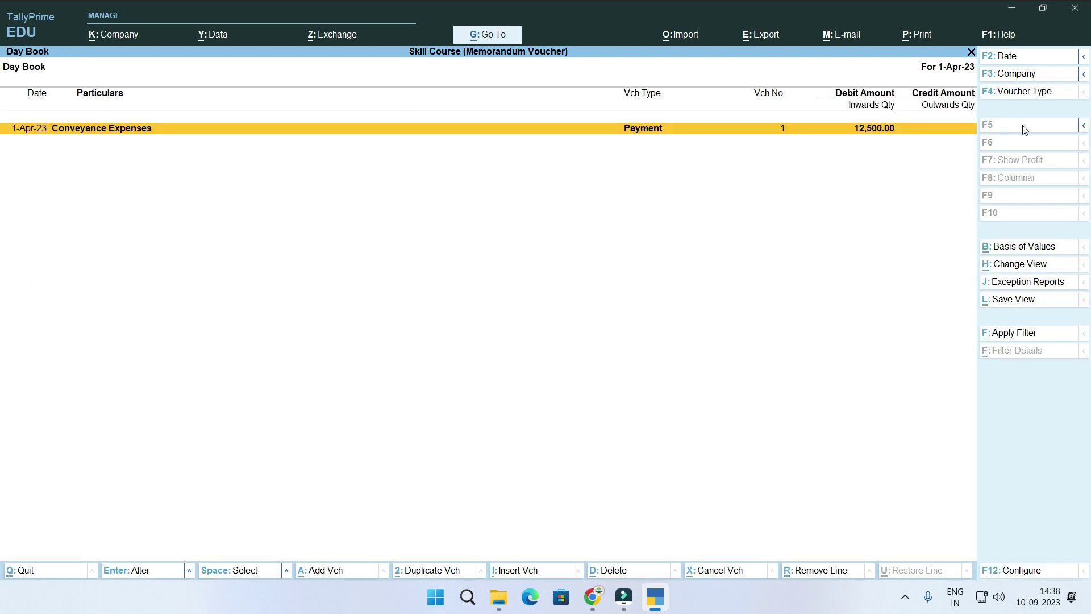
pyautogui.press('Return')
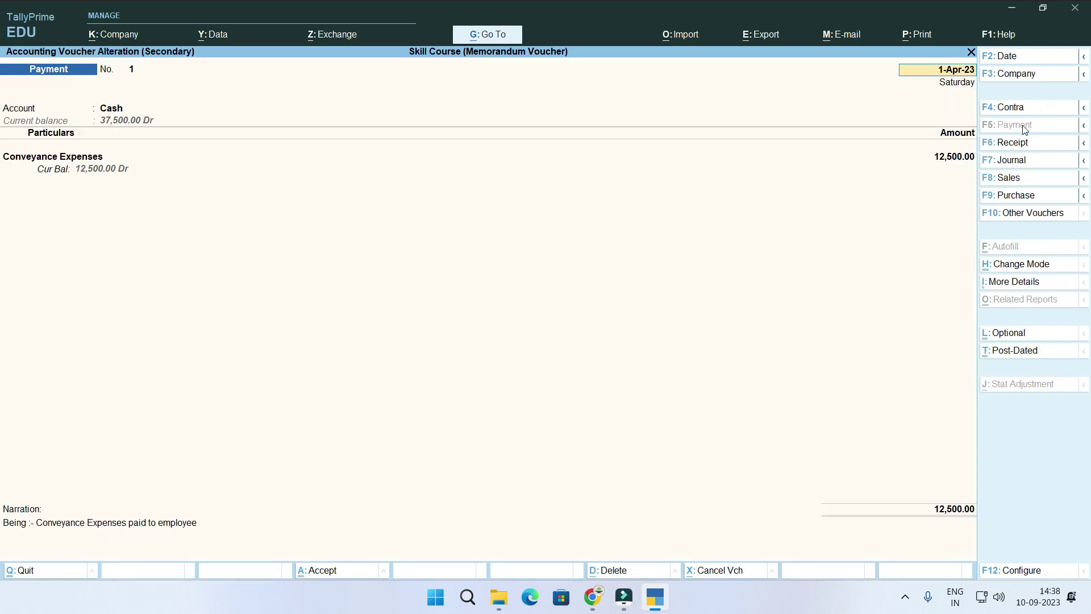
pyautogui.press('Escape')
pyautogui.press('y')
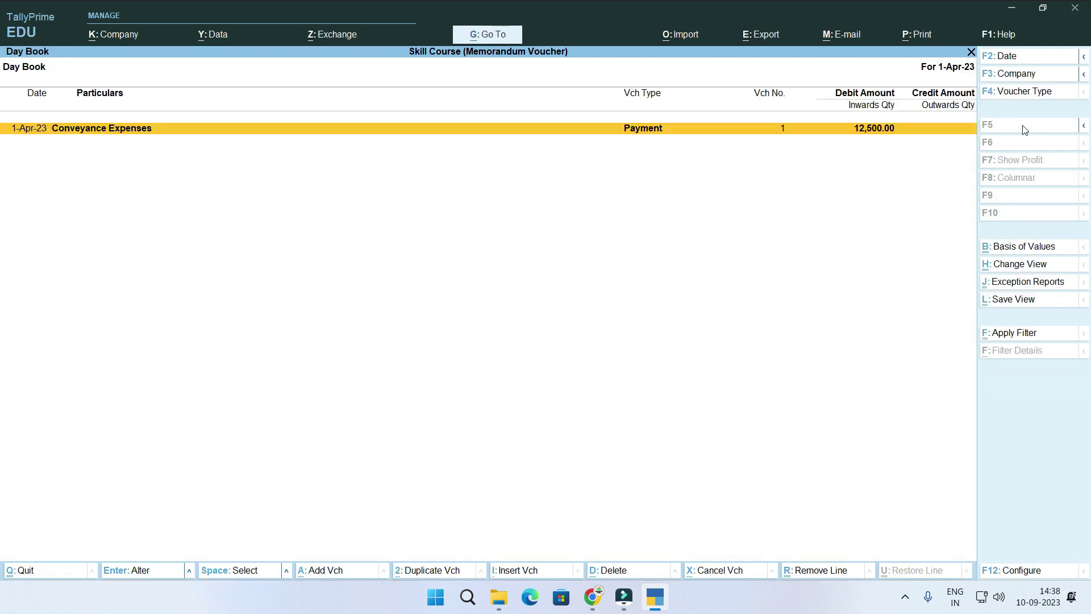
pyautogui.press('Escape')
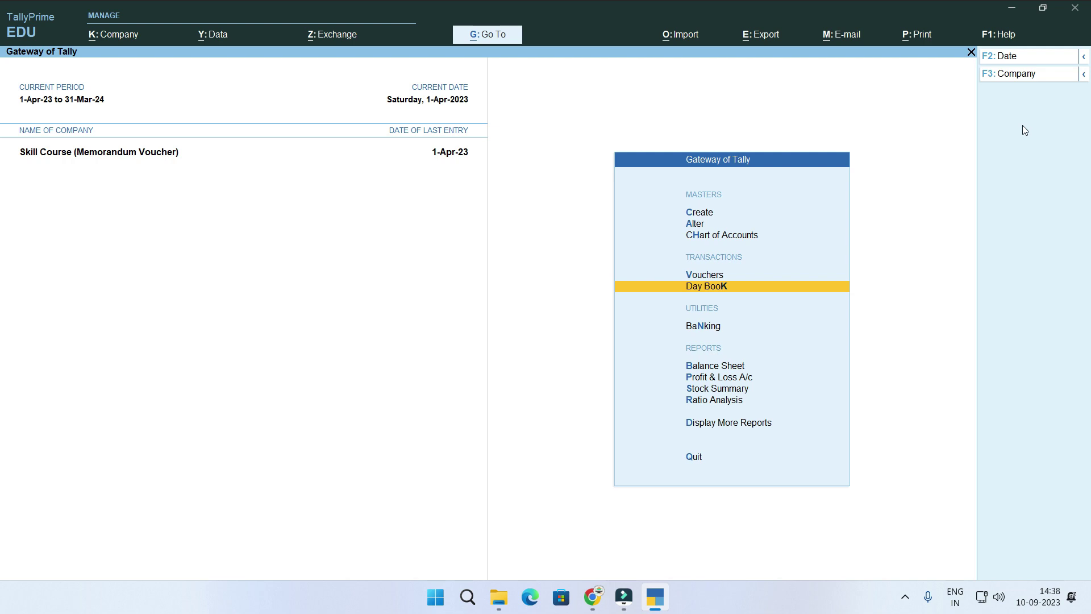
# Review the Conveyance Expenses and Cash ledgers; Cash closes at 37,500.00.
pyautogui.press('Down')
pyautogui.press('Down')
pyautogui.press('Down')
pyautogui.press('Down')
pyautogui.press('Down')
pyautogui.press('Down')
pyautogui.press('Return')
pyautogui.press('Down')
pyautogui.press('Down')
pyautogui.press('Down')
pyautogui.press('Down')
pyautogui.press('Return')
pyautogui.press('Down')
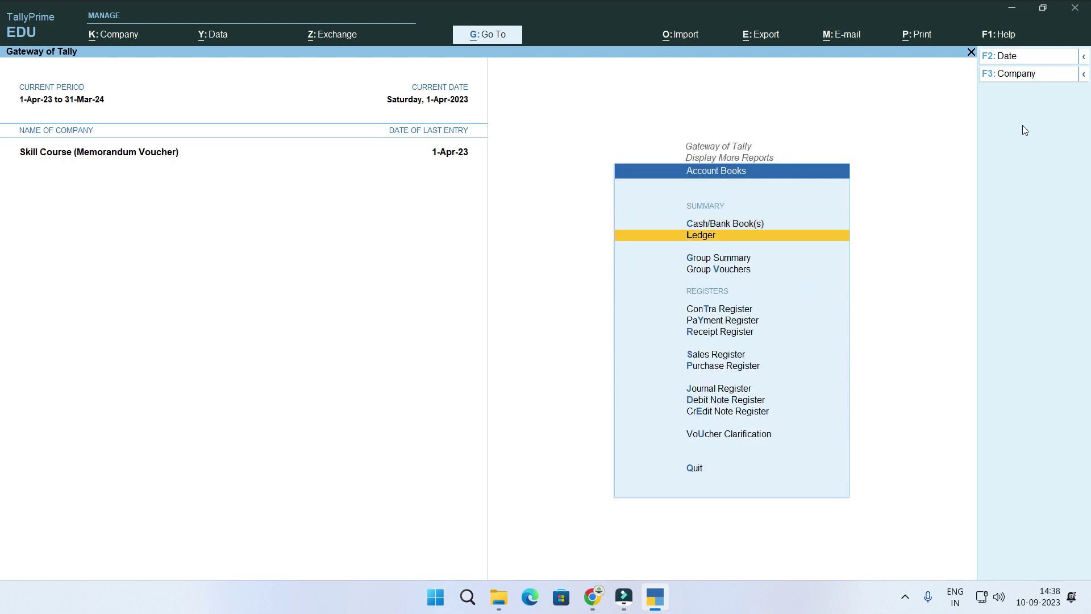
pyautogui.press('Return')
pyautogui.press('Down')
pyautogui.press('Return')
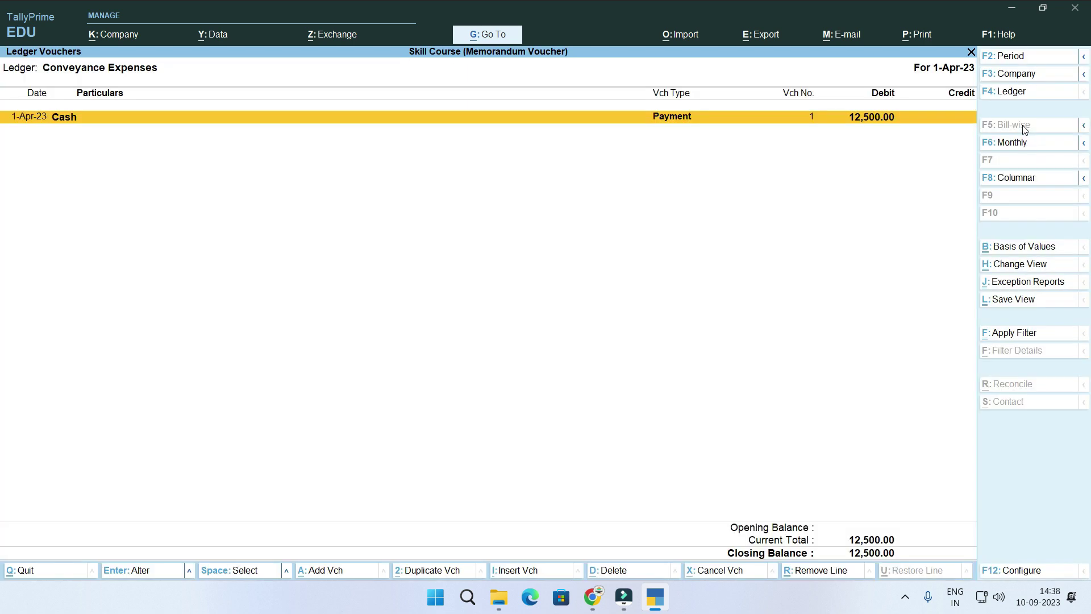
pyautogui.press('Escape')
pyautogui.press('Up')
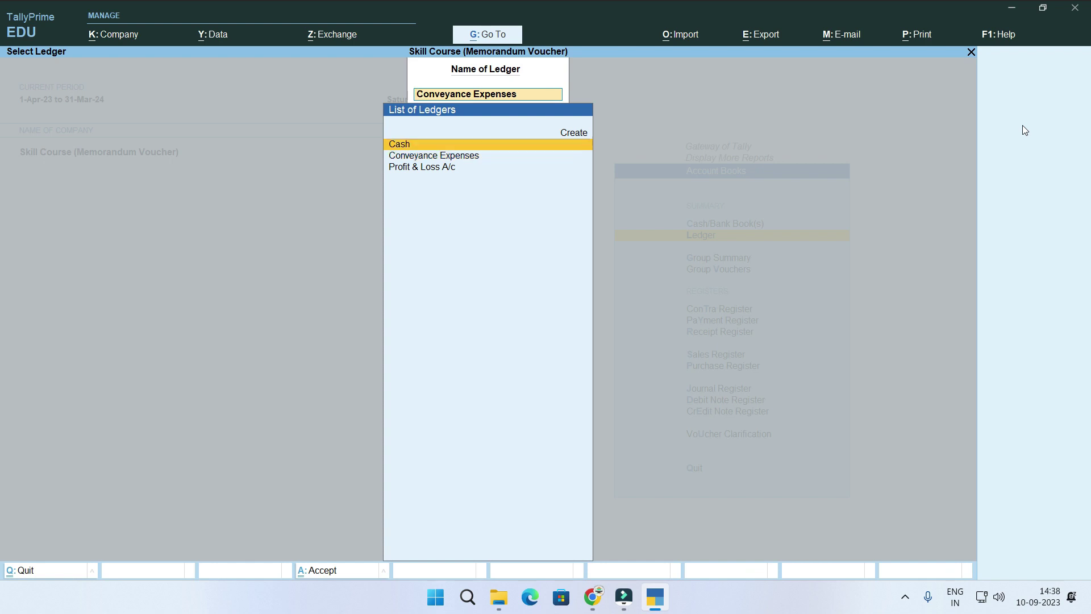
pyautogui.press('Return')
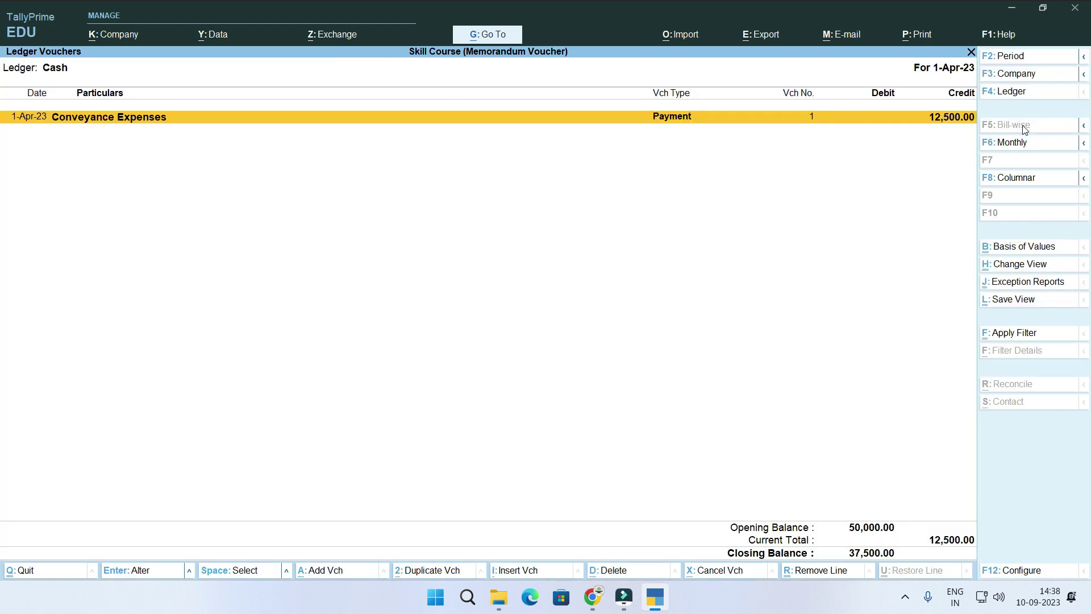